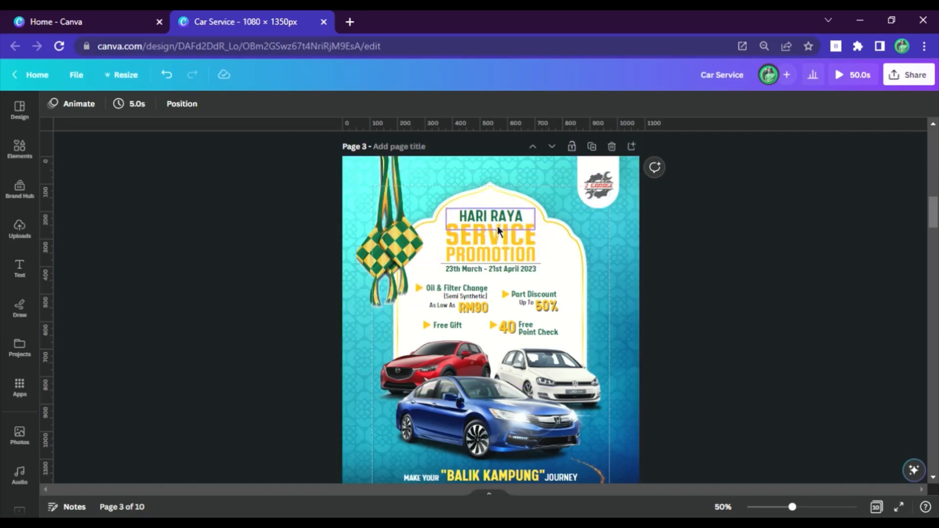
Examine the finished Hari Raya poster on page 3 and the images, filter code and fonts listed on the page 4 assets sheet
scroll(497, 248, "down", 3)
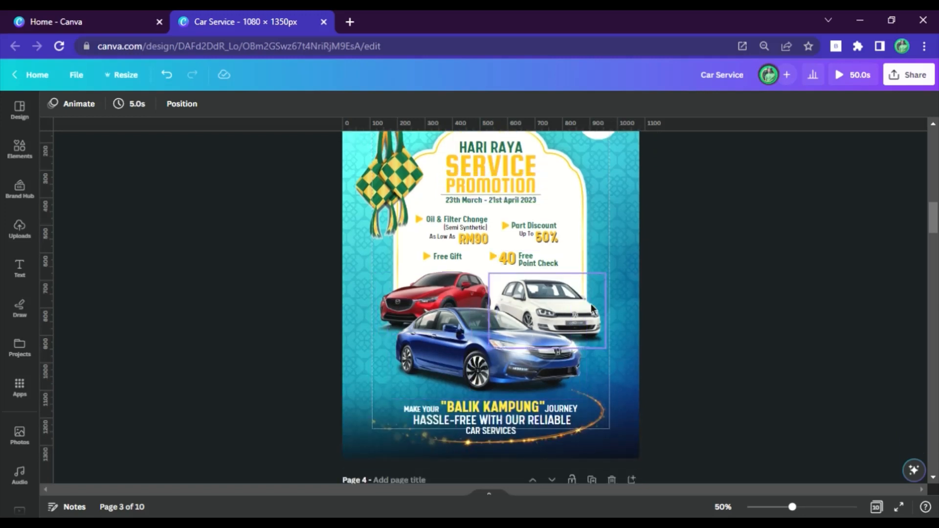
scroll(590, 303, "down", 5)
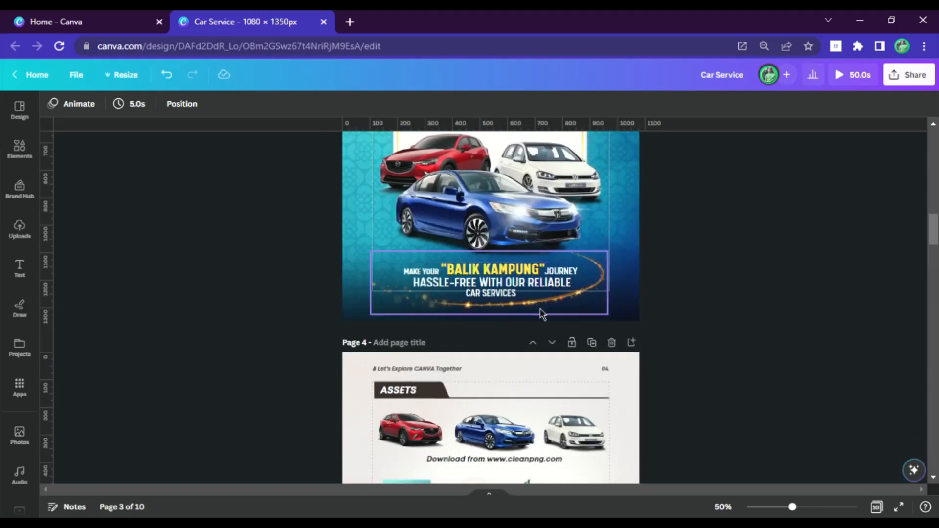
scroll(623, 311, "down", 4)
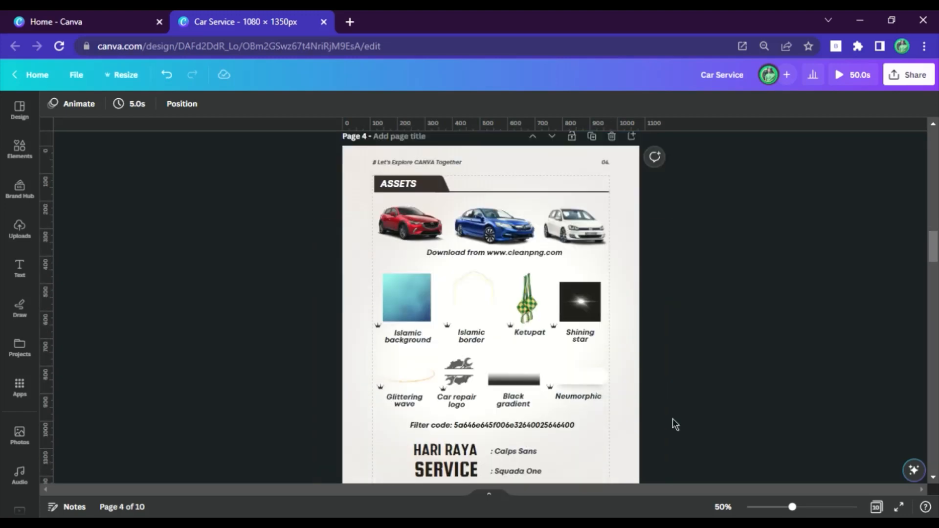
left_click(724, 511)
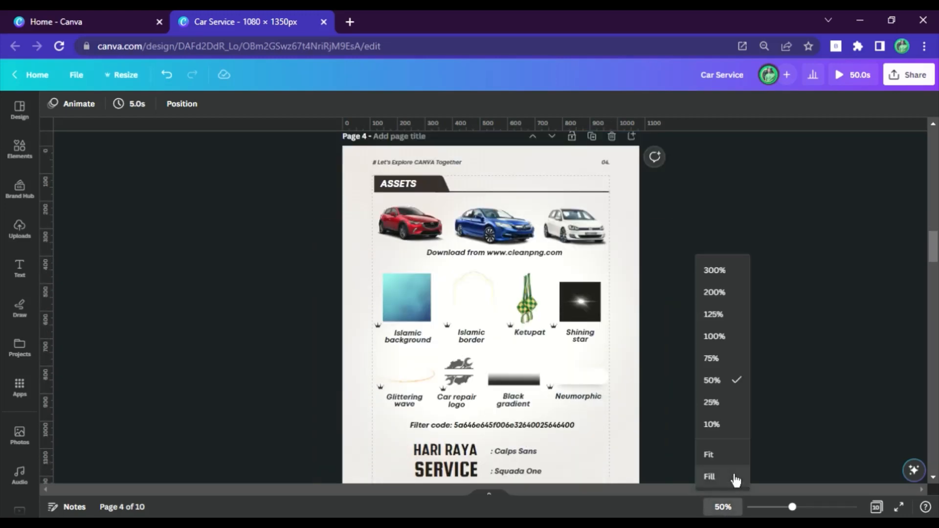
left_click(727, 360)
scroll(780, 219, "up", 2)
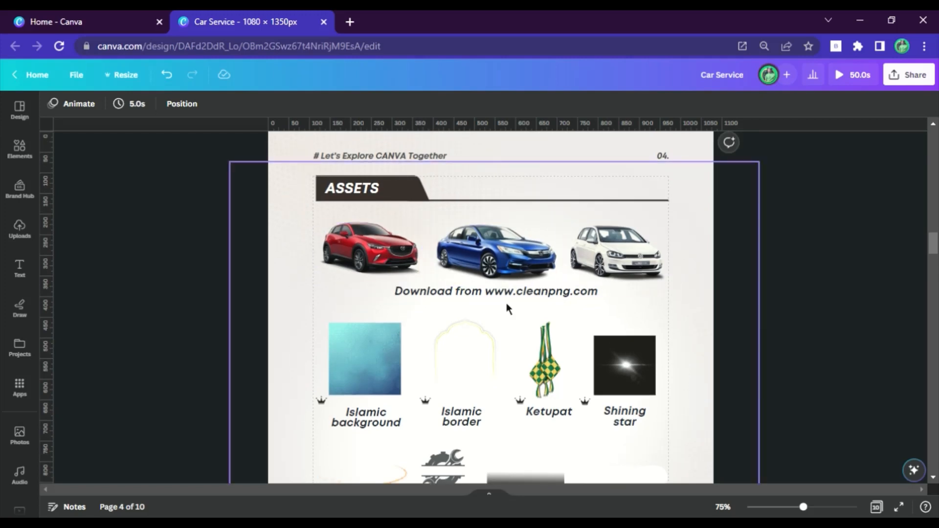
scroll(746, 293, "down", 2)
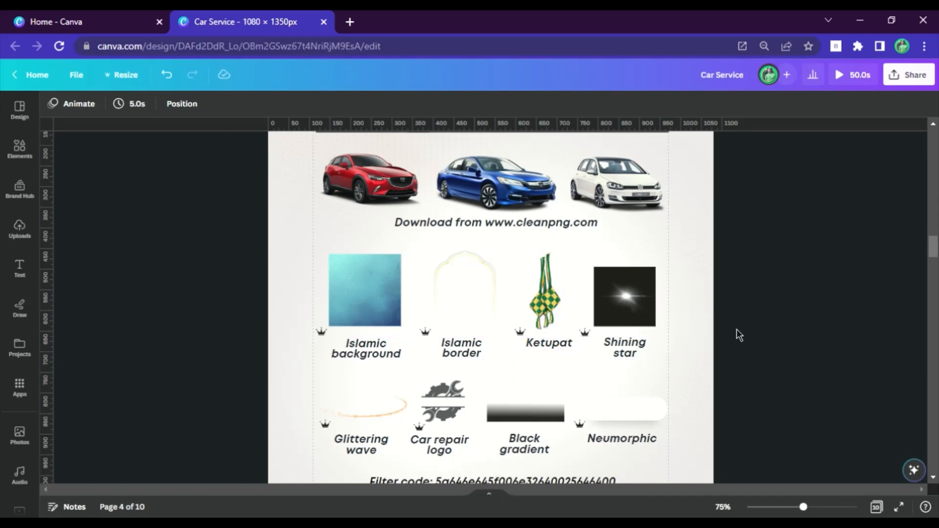
scroll(688, 308, "down", 4)
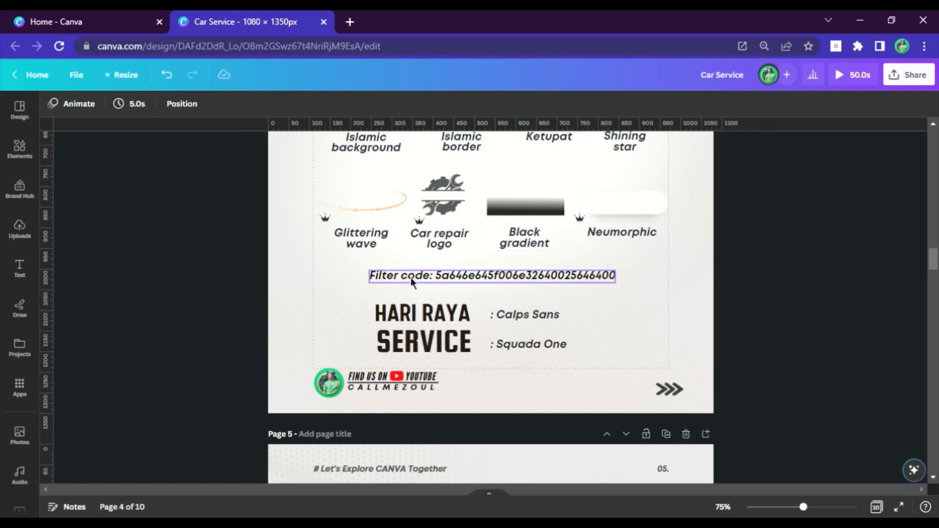
scroll(494, 280, "up", 2)
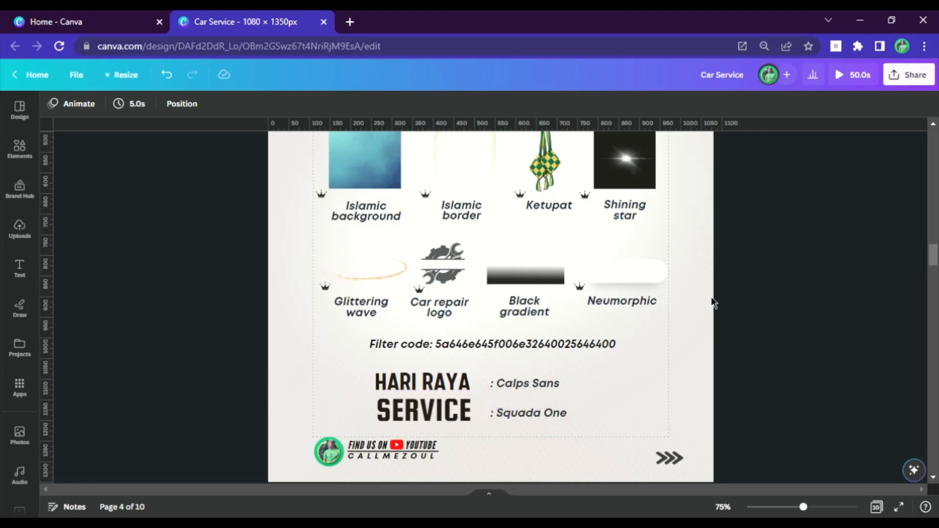
scroll(713, 303, "down", 4)
scroll(691, 288, "up", 8)
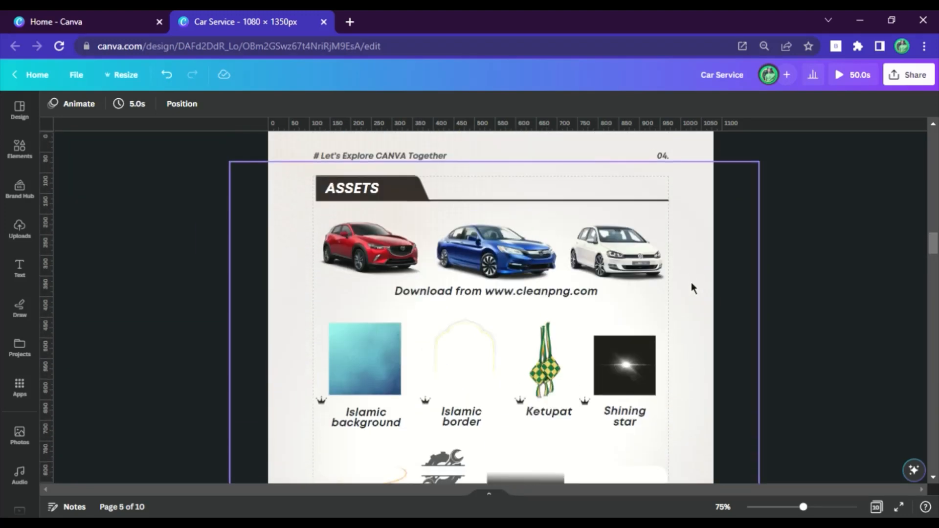
scroll(687, 264, "up", 2)
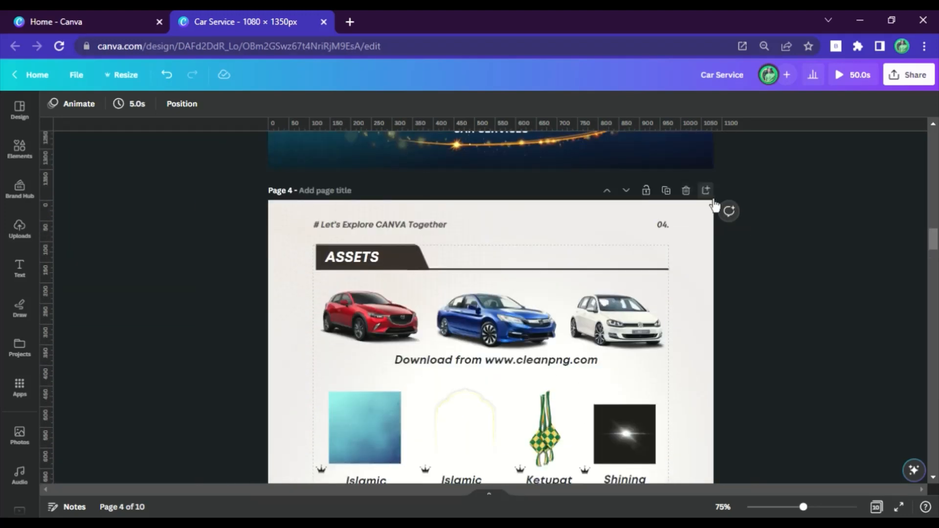
Add a blank page directly after the assets sheet on page 4
left_click(706, 190)
left_click(722, 506)
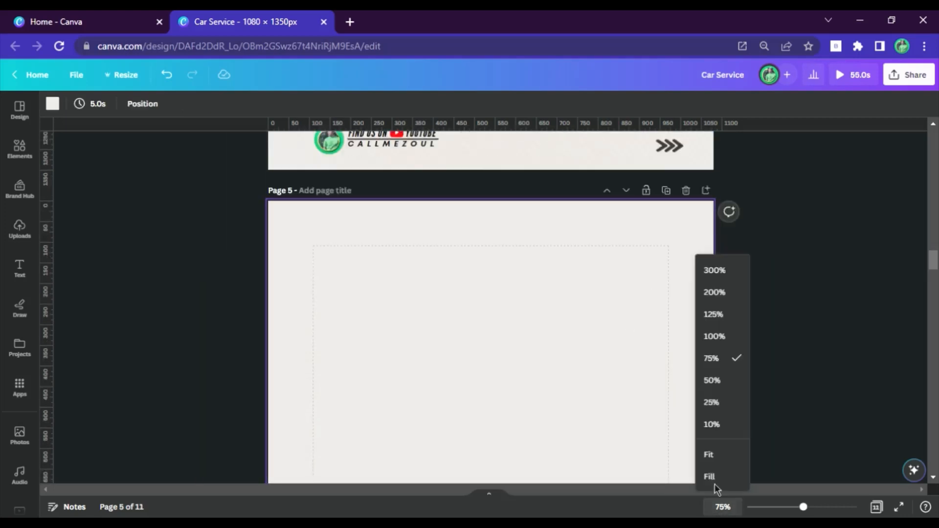
left_click(714, 386)
Copy the Islamic background image from the assets sheet to blank page 5 and set it as the page background
scroll(477, 326, "up", 5)
left_click(404, 266)
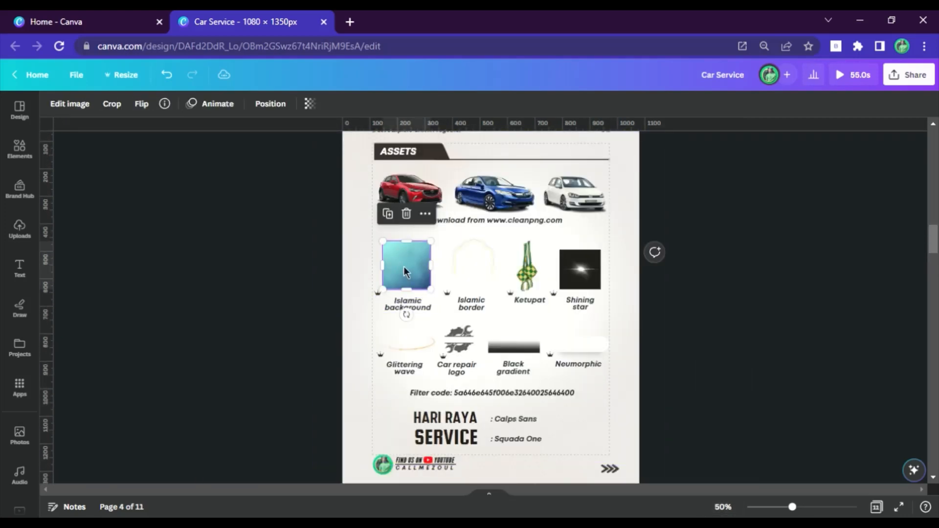
scroll(451, 278, "down", 7)
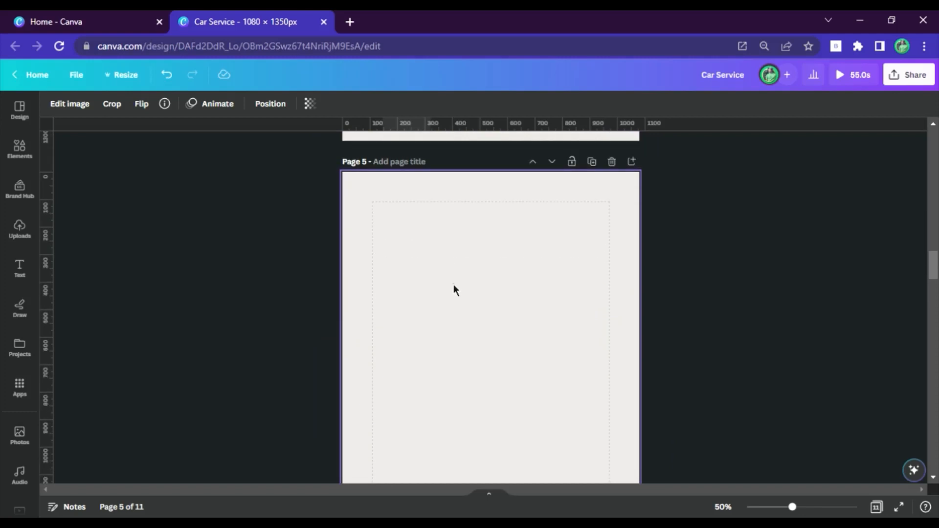
left_click(453, 285)
key("ctrl+v")
left_click_drag(417, 327, 440, 297)
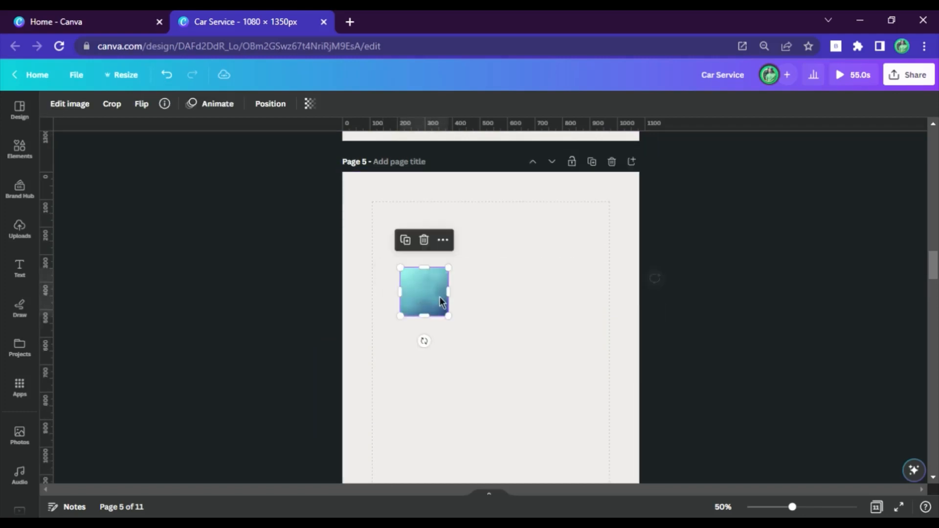
right_click(440, 297)
left_click(519, 479)
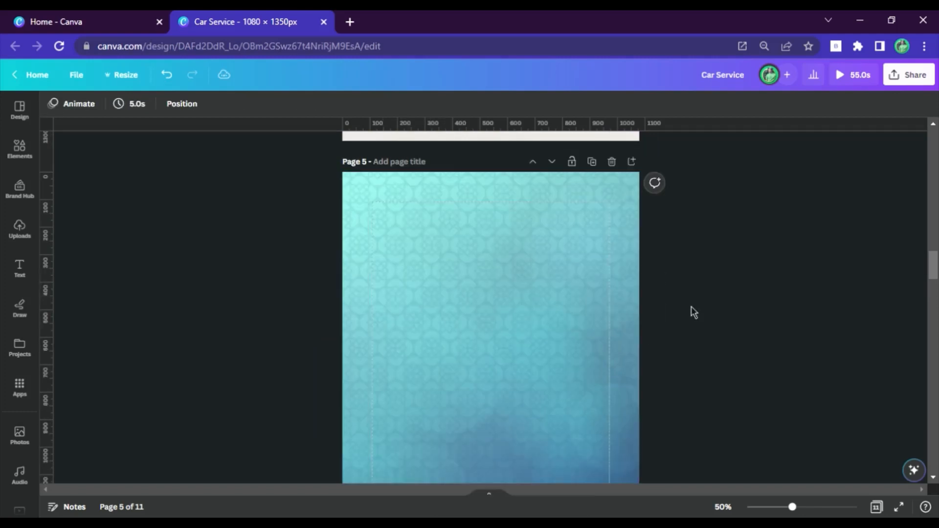
scroll(559, 295, "down", 4)
scroll(576, 283, "up", 6)
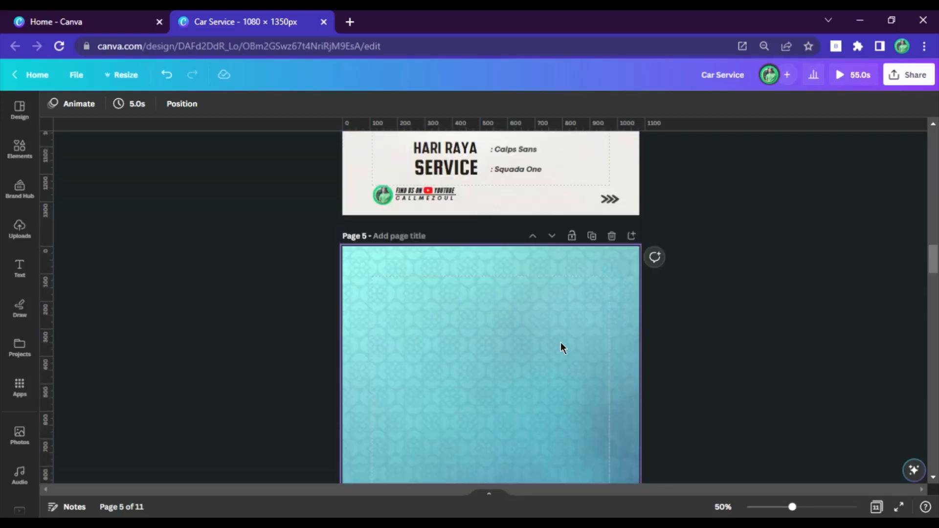
scroll(561, 342, "up", 10)
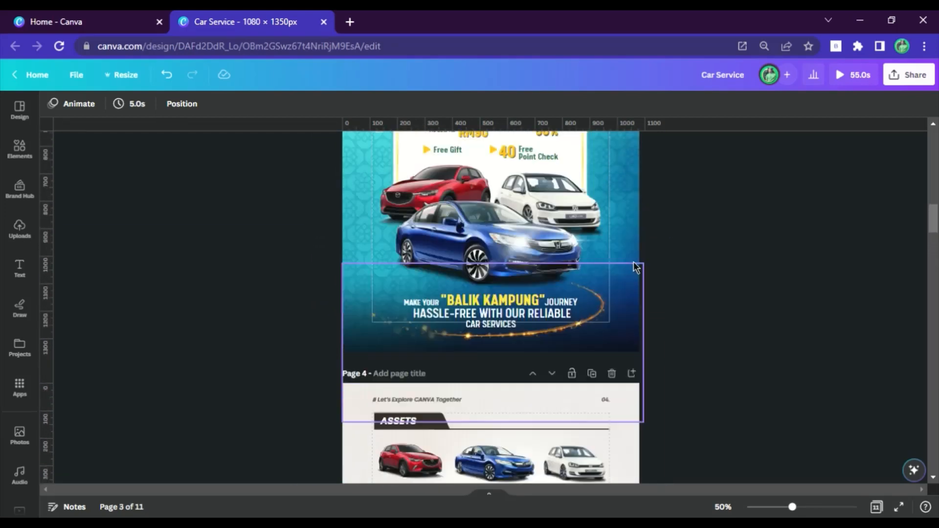
scroll(630, 265, "up", 2)
scroll(615, 264, "down", 9)
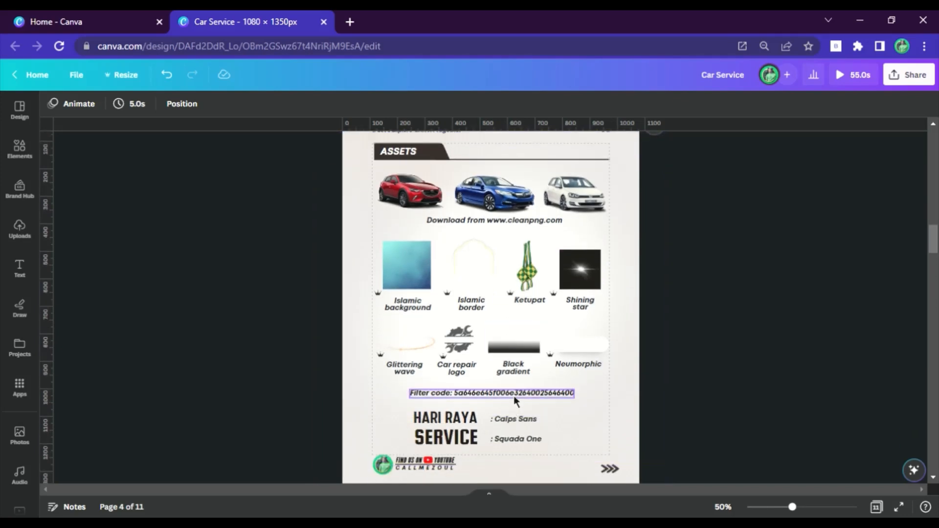
left_click(515, 395)
double_click(515, 395)
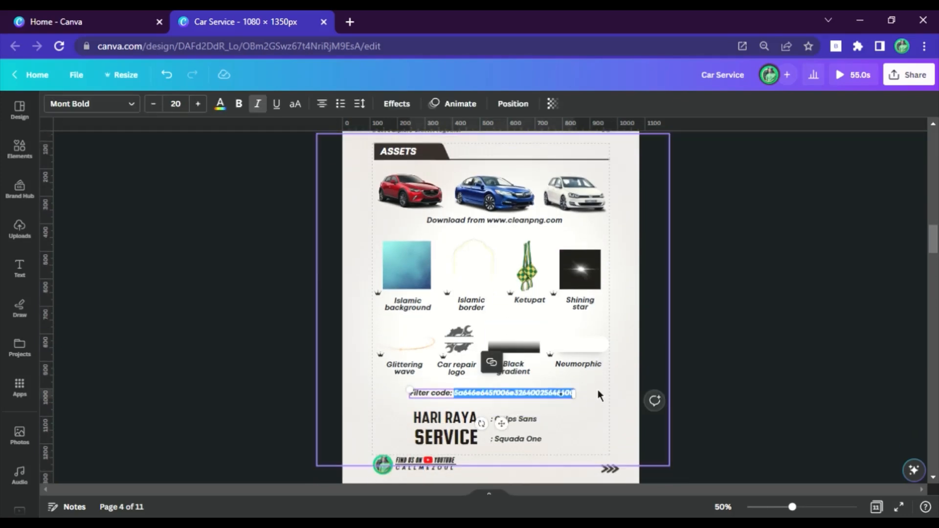
Replace the filter code in the page 5 background's image adjustments with the copied code
scroll(595, 386, "down", 8)
left_click(507, 309)
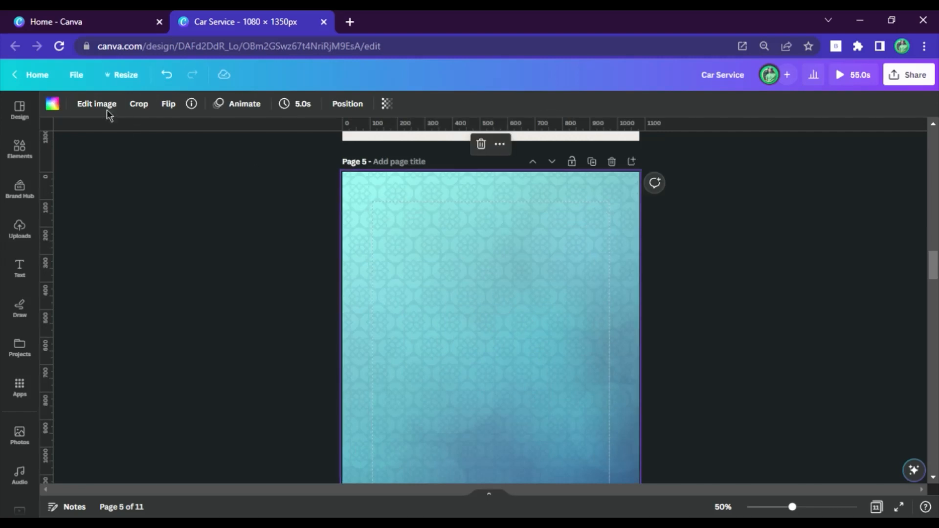
left_click(105, 110)
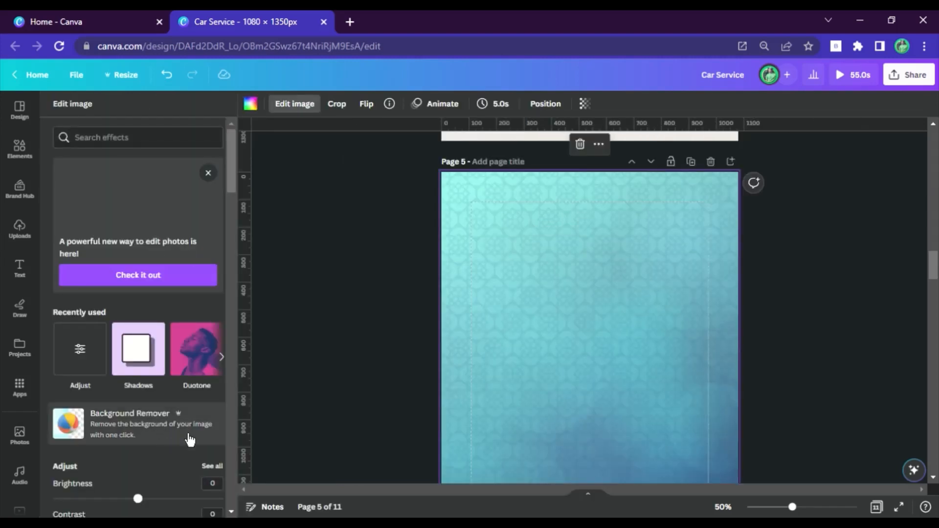
scroll(195, 427, "down", 3)
left_click(213, 260)
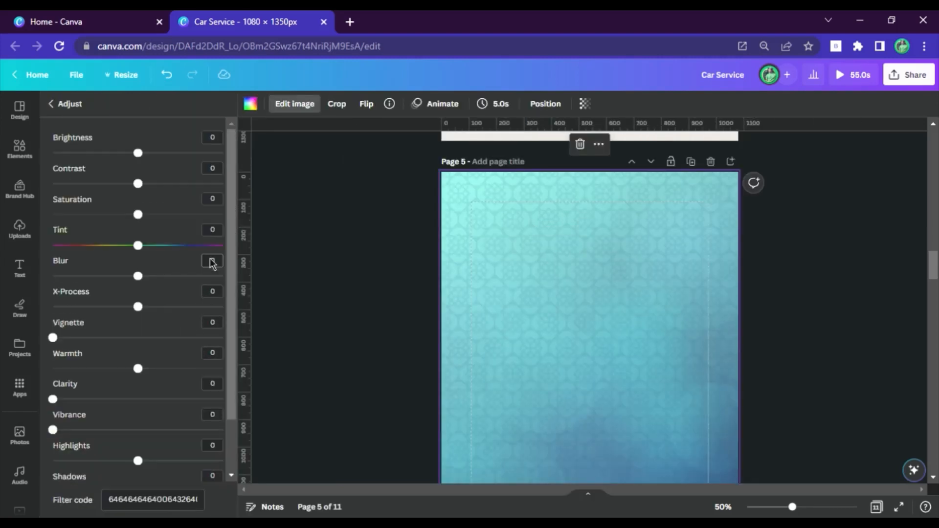
scroll(182, 422, "down", 2)
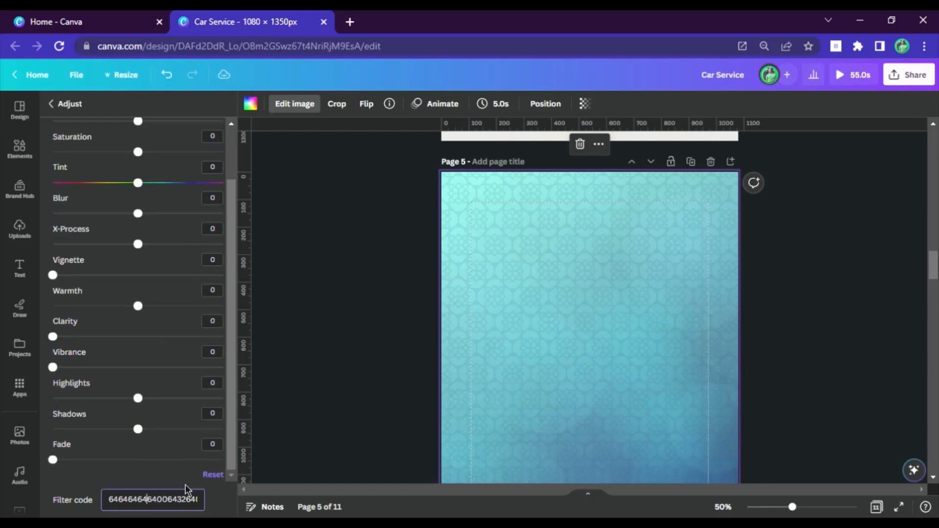
key("ctrl+a")
key("ctrl+v")
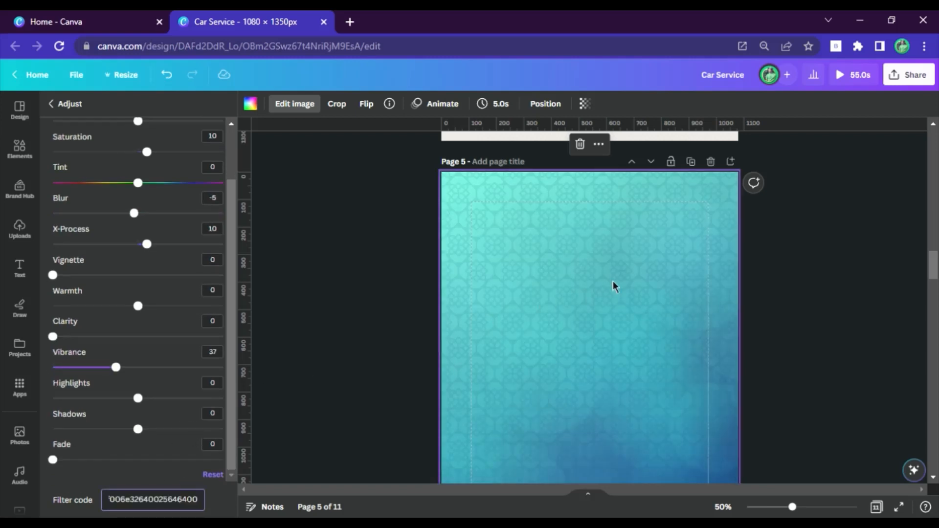
left_click(701, 261)
left_click(814, 281)
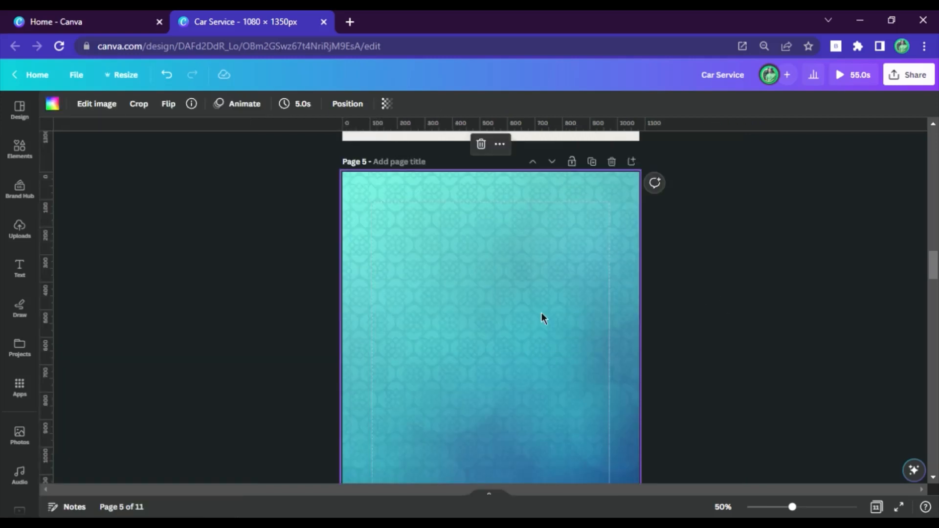
Copy the black gradient from the assets sheet and paste it onto page 5
scroll(541, 313, "up", 3)
scroll(539, 310, "up", 3)
left_click(521, 348)
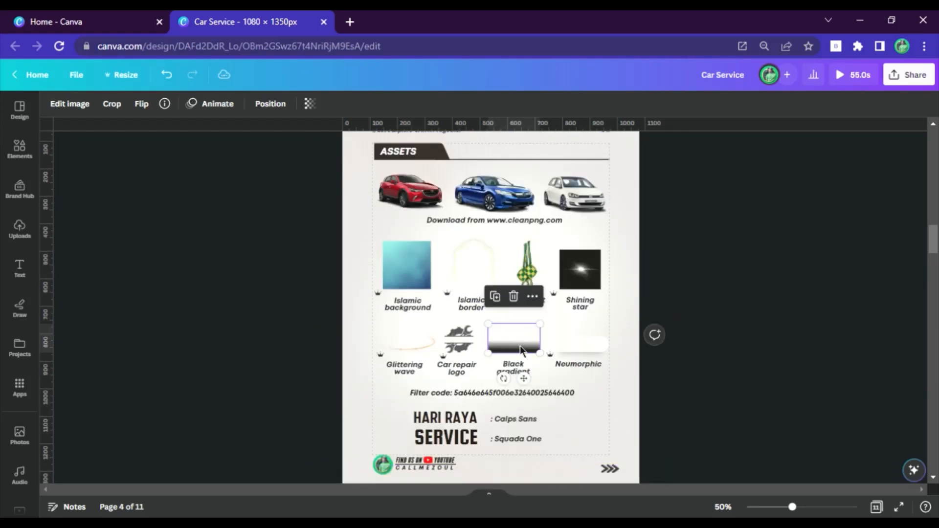
key("ctrl+c")
scroll(509, 313, "down", 8)
left_click(471, 336)
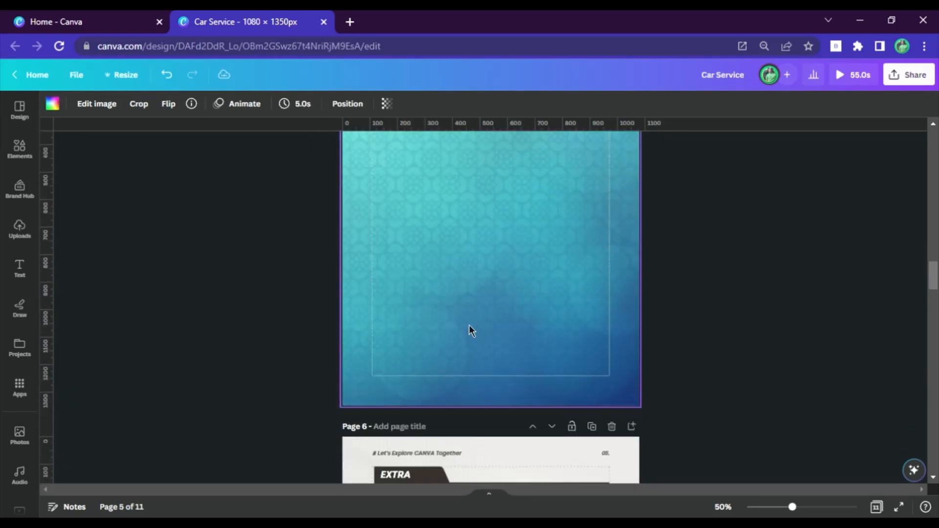
key("ctrl+v")
Enlarge the black gradient beyond the page width and place it so it darkens the lower edge of page 5
left_click_drag(494, 252, 131, 155)
left_click_drag(394, 217, 518, 372)
left_click(690, 296)
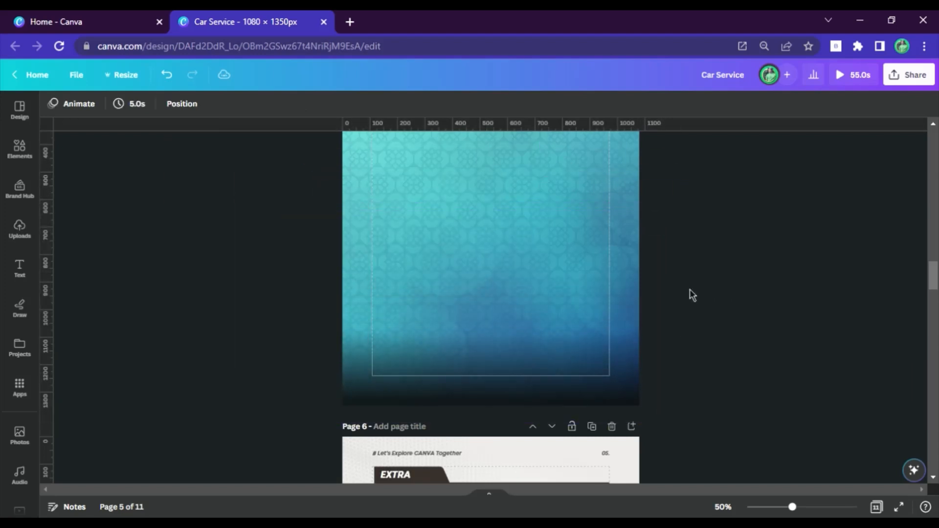
Copy the Islamic border from the assets sheet and paste it onto page 5
scroll(675, 298, "up", 10)
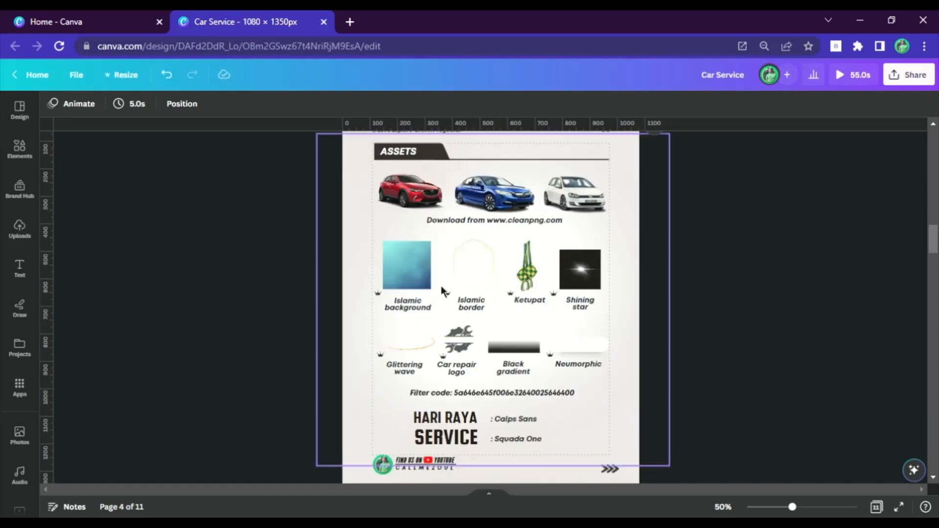
left_click(476, 263)
scroll(480, 293, "down", 10)
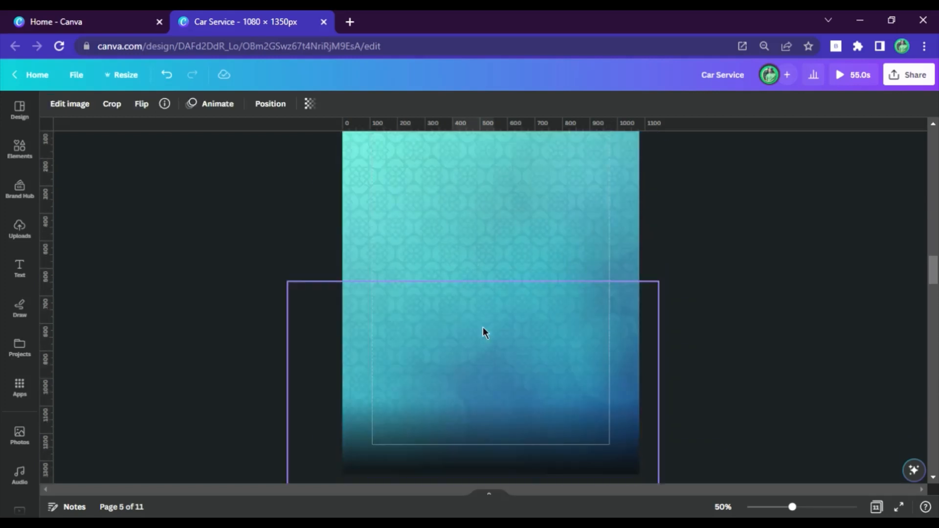
left_click(480, 236)
key("ctrl+v")
Enlarge the Islamic border to about the width of the margin guides and centre it horizontally on page 5
left_click_drag(494, 281, 694, 499)
left_click_drag(546, 364, 474, 229)
scroll(508, 308, "up", 2)
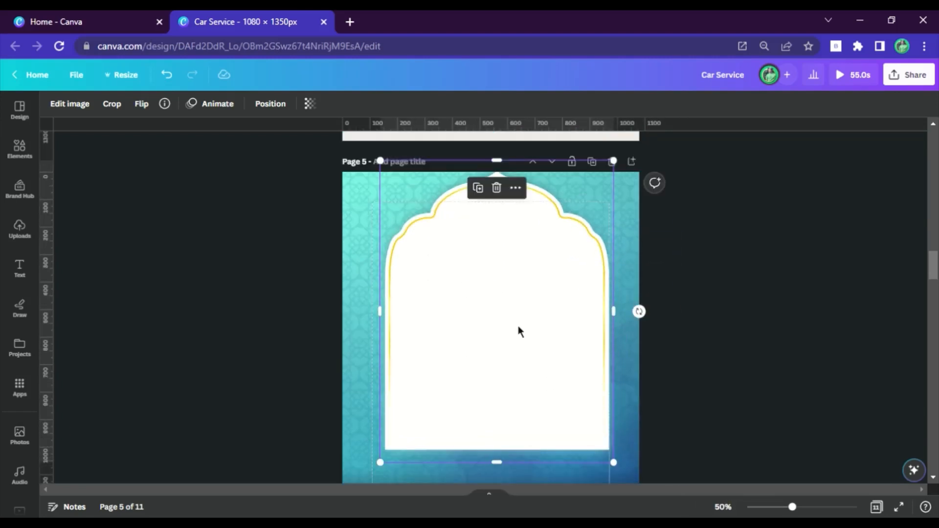
left_click_drag(518, 329, 512, 368)
scroll(557, 272, "down", 3)
scroll(492, 335, "up", 3)
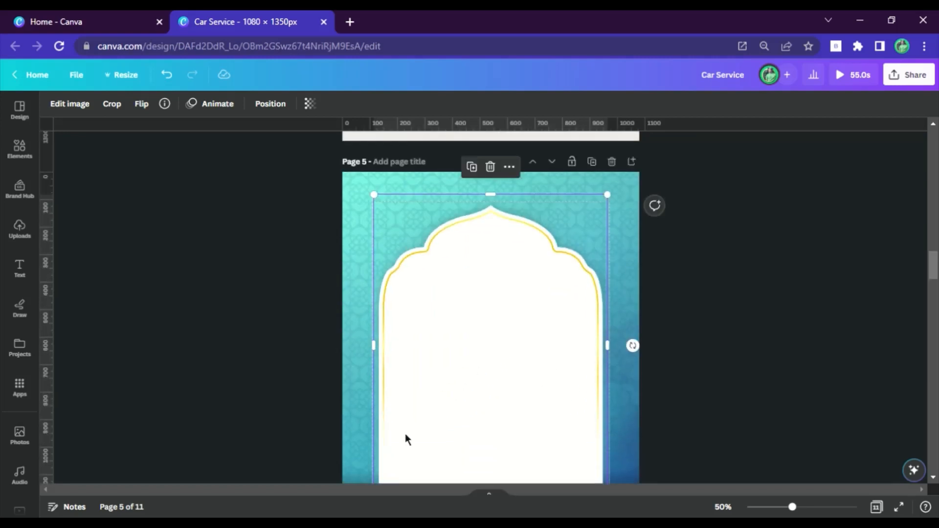
Shrink the Islamic border to leave wider side gaps, then move it up and recentre it horizontally on page 5
left_click(377, 201)
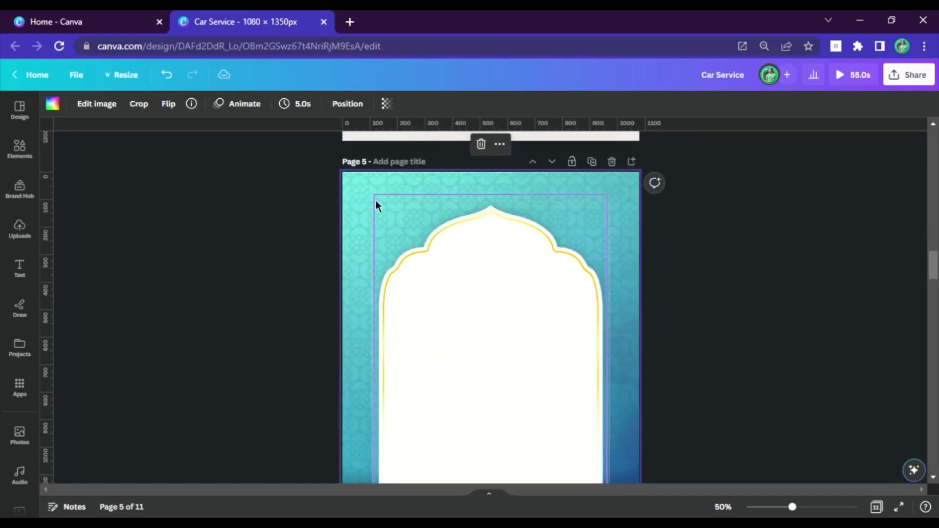
left_click(420, 242)
left_click_drag(375, 195, 425, 242)
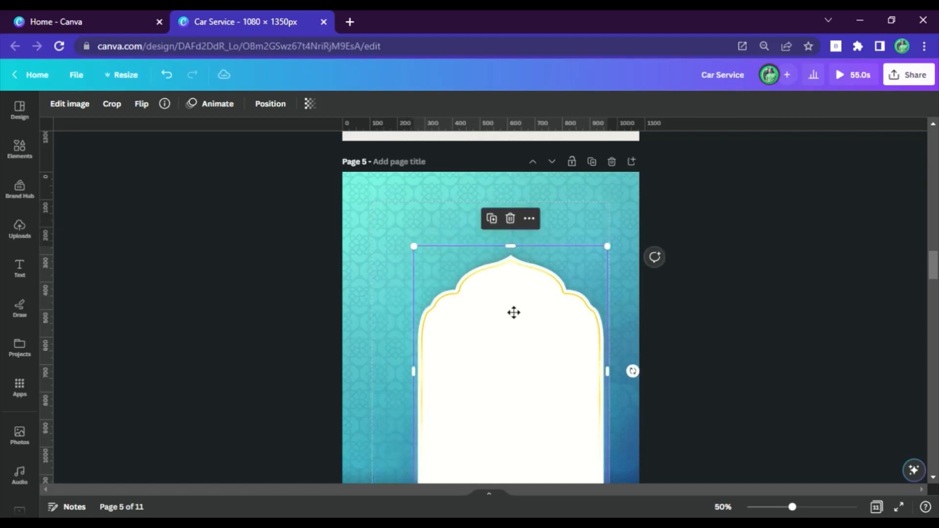
mouse_move(512, 312)
left_mouse_down()
mouse_move(520, 304)
mouse_move(512, 298)
left_mouse_up()
left_click(696, 316)
scroll(692, 315, "down", 5)
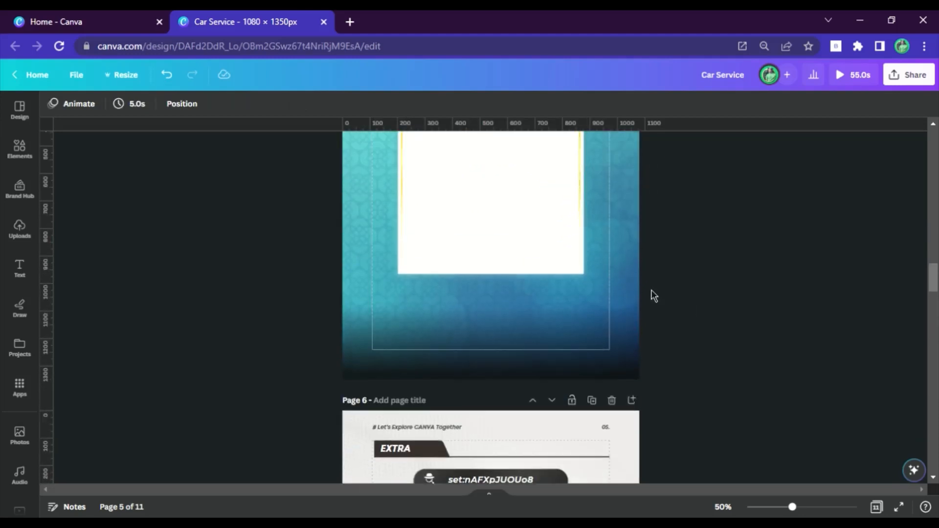
Copy the red, blue and white car images from the assets sheet and paste them onto page 5
scroll(650, 296, "up", 10)
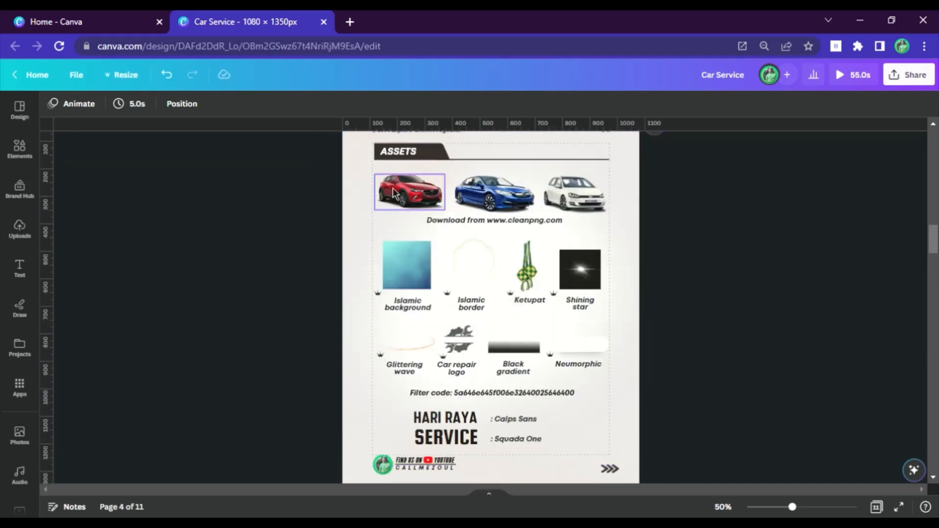
left_click(392, 187)
left_click(494, 193, "shift")
left_click(578, 203, "shift")
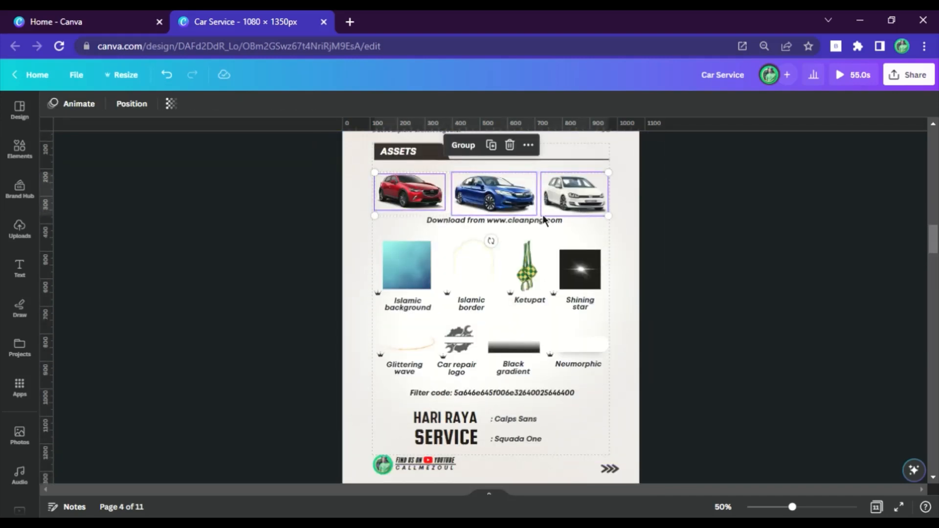
scroll(544, 220, "down", 10)
left_click(467, 219)
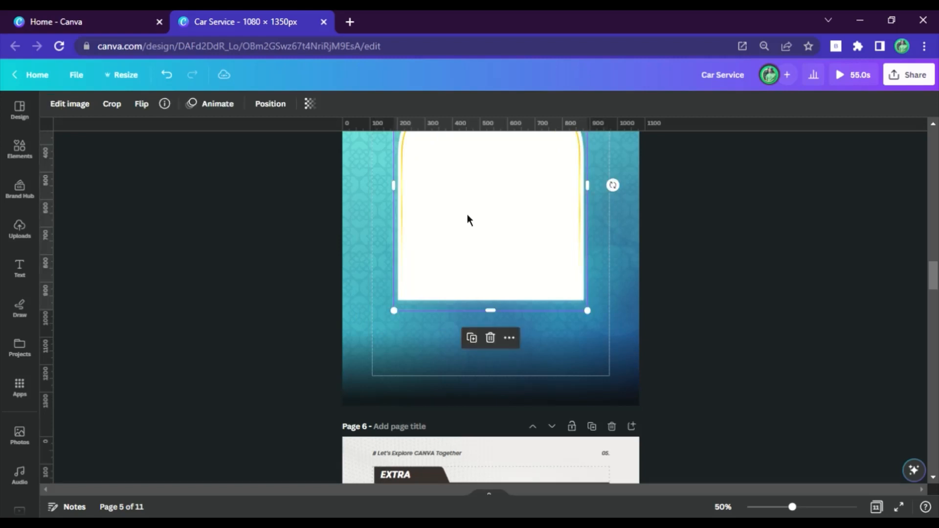
key("ctrl+v")
scroll(538, 264, "up", 3)
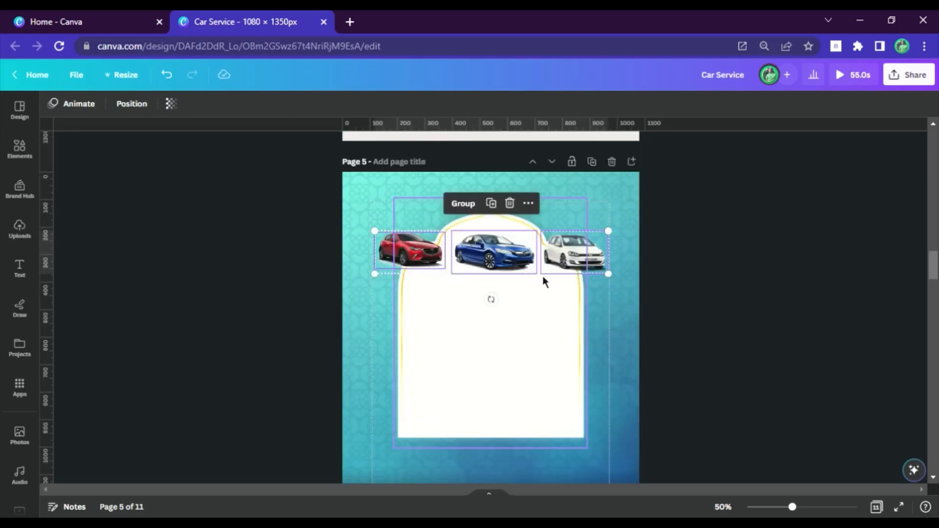
Move the white car to the lower-left part of the Islamic border, flip it horizontally and enlarge it to about 463 × 297
left_click(571, 253)
left_click_drag(571, 253, 406, 391)
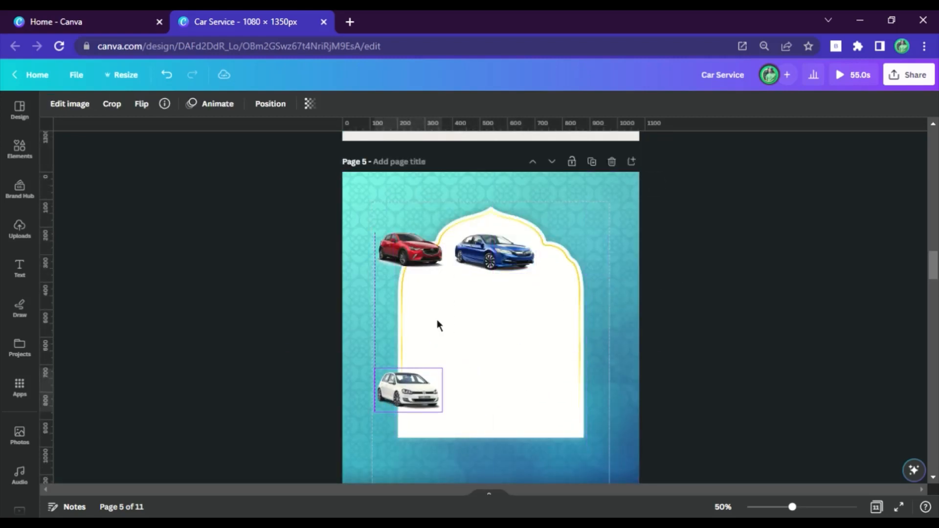
left_click(142, 103)
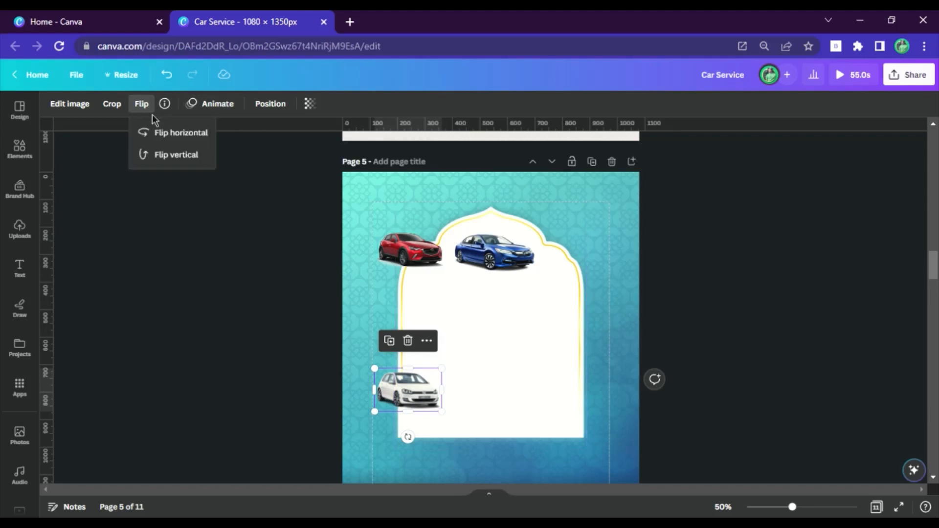
left_click(169, 133)
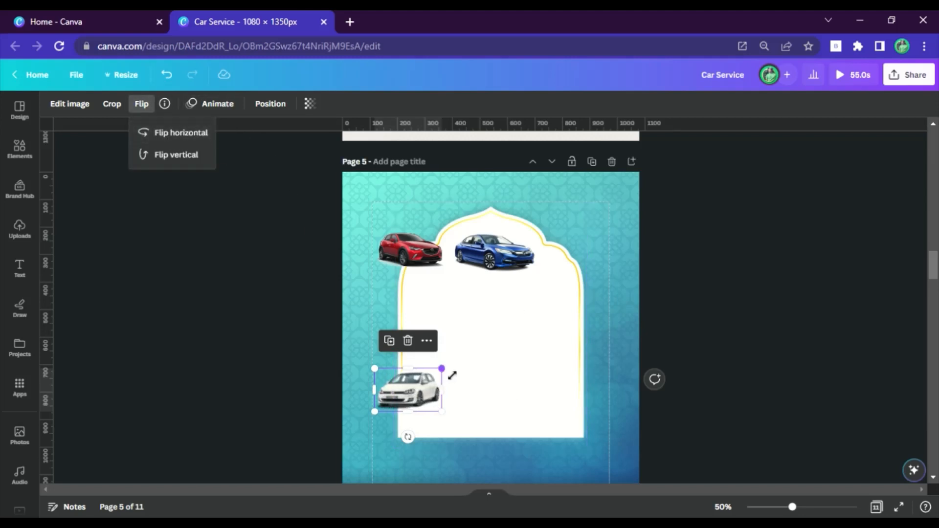
left_click_drag(450, 375, 518, 348)
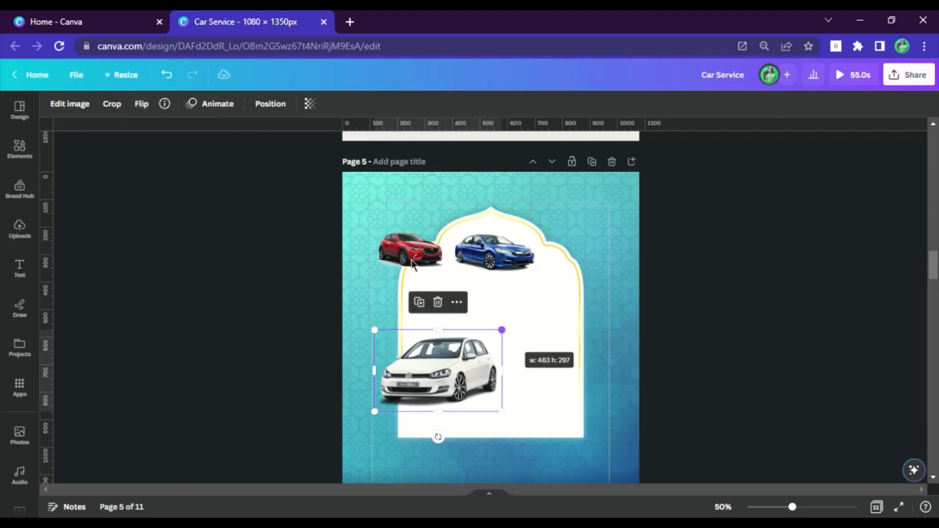
Enlarge the red car and place it to the right of the white car, adjusting both so they form a back row
left_click_drag(419, 261, 429, 316)
left_click_drag(574, 369, 608, 395)
left_click_drag(632, 351, 611, 350)
left_click_drag(587, 395, 591, 390)
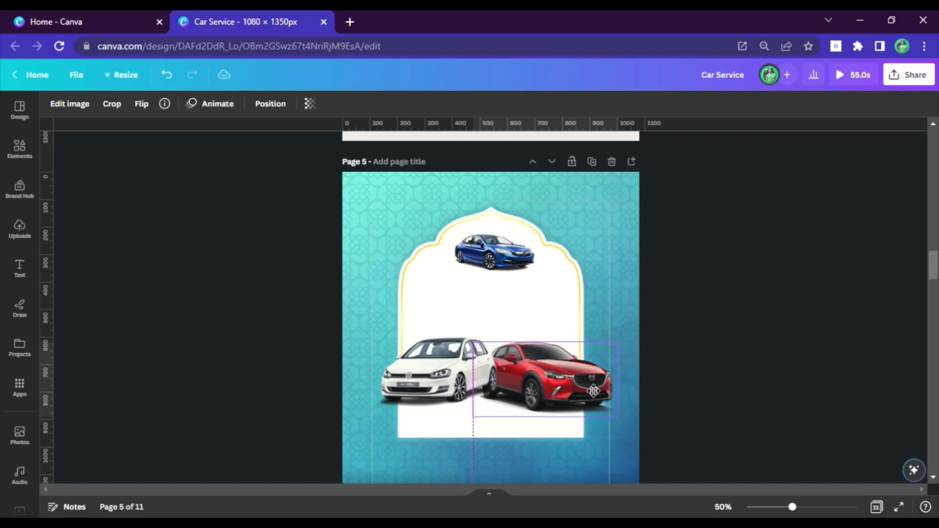
left_click_drag(447, 393, 440, 397)
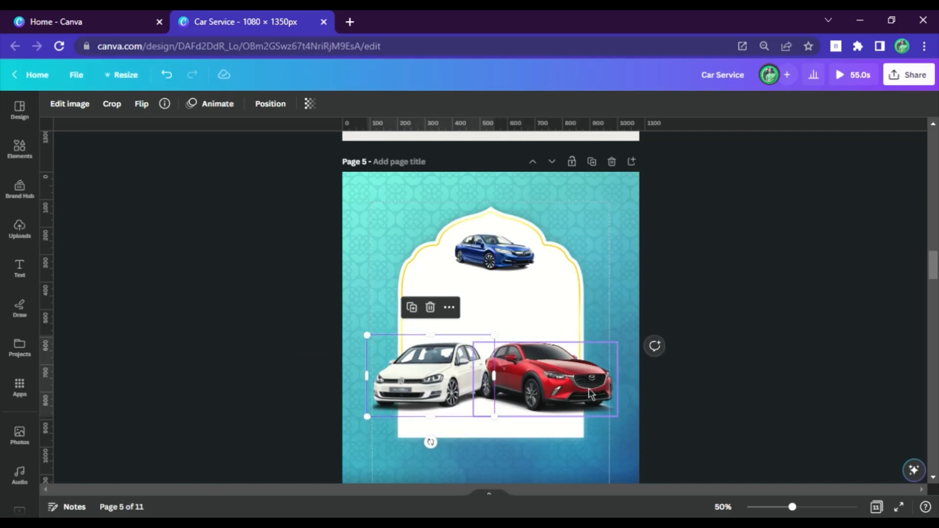
left_click_drag(601, 397, 599, 402)
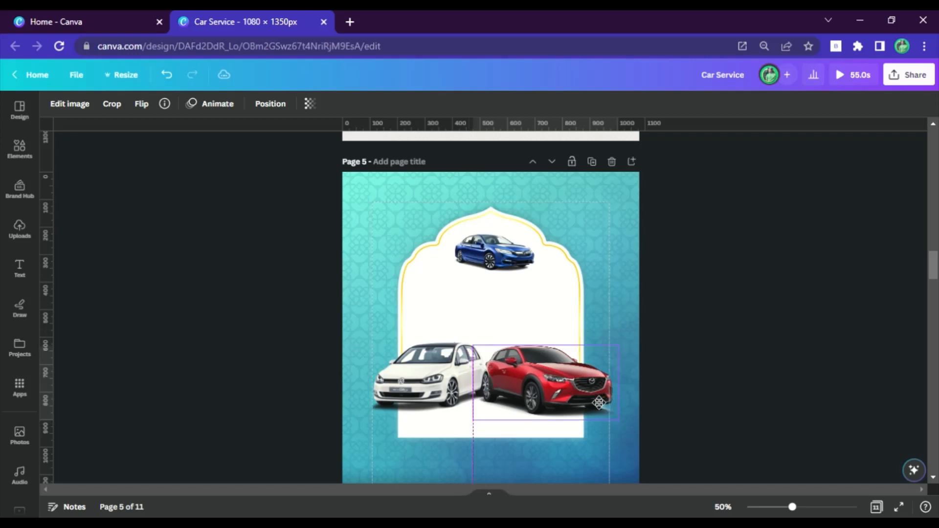
Enlarge the blue car and centre it in front of the white and red cars
left_click(519, 259)
left_click_drag(534, 271, 658, 335)
left_click_drag(561, 277, 503, 418)
left_click(702, 362)
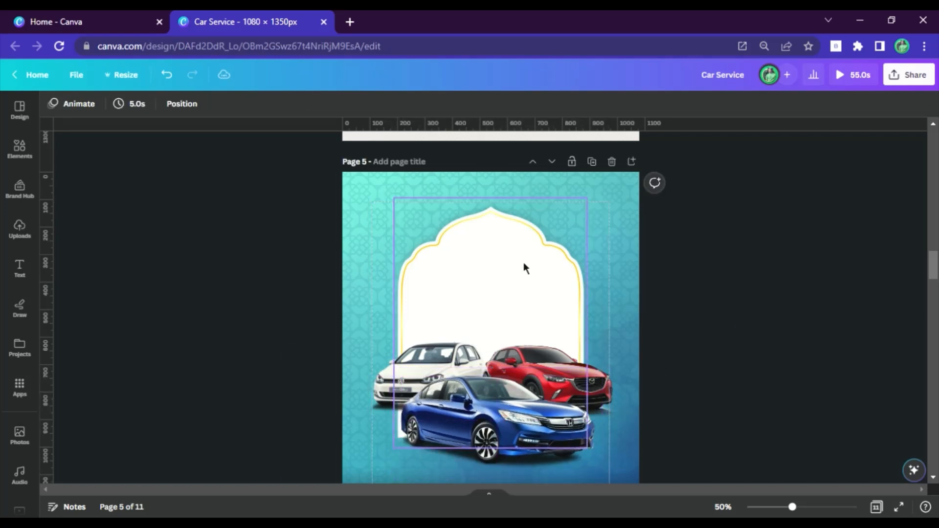
Crop the lower edge of the Islamic border upward so that it ends behind the cars
left_click(453, 359)
left_click_drag(489, 472, 499, 407)
left_click(719, 343)
scroll(686, 286, "down", 2)
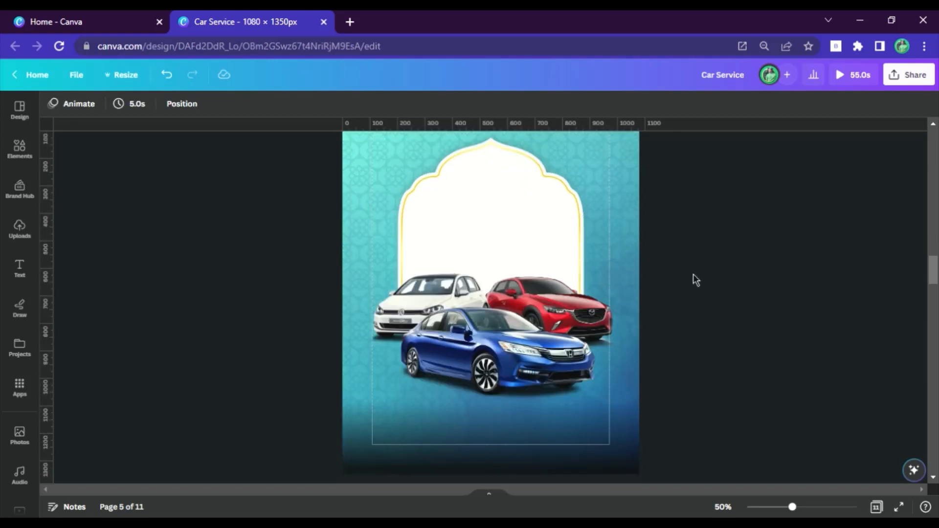
Copy the ketupat from the assets sheet and paste it onto page 5
scroll(646, 300, "up", 4)
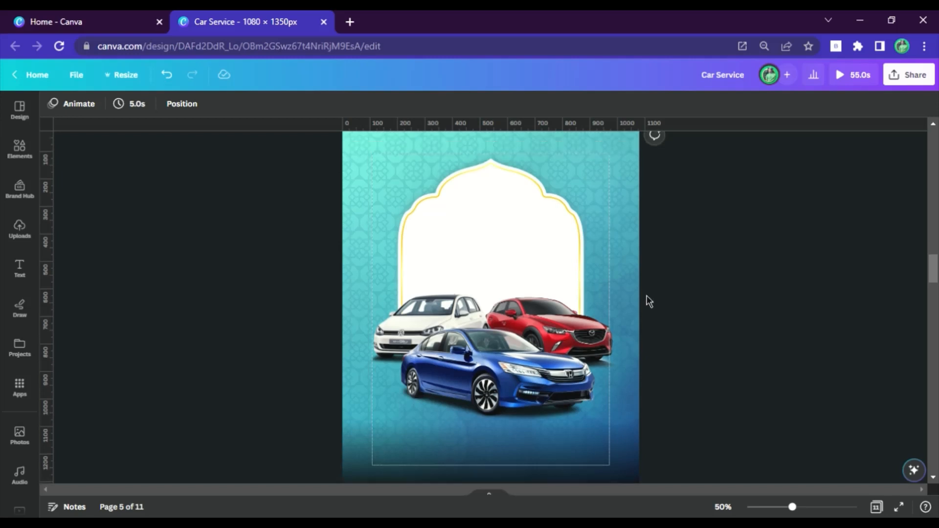
scroll(477, 230, "up", 5)
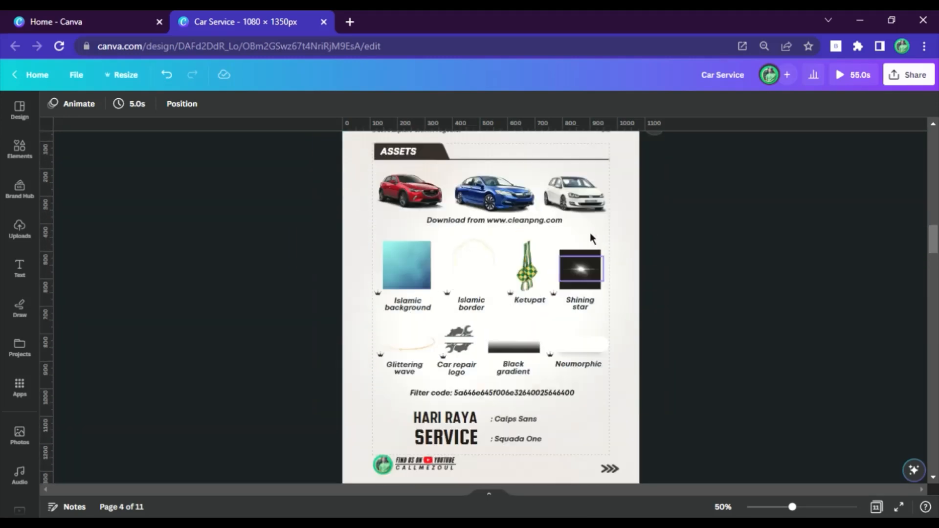
left_click(525, 264)
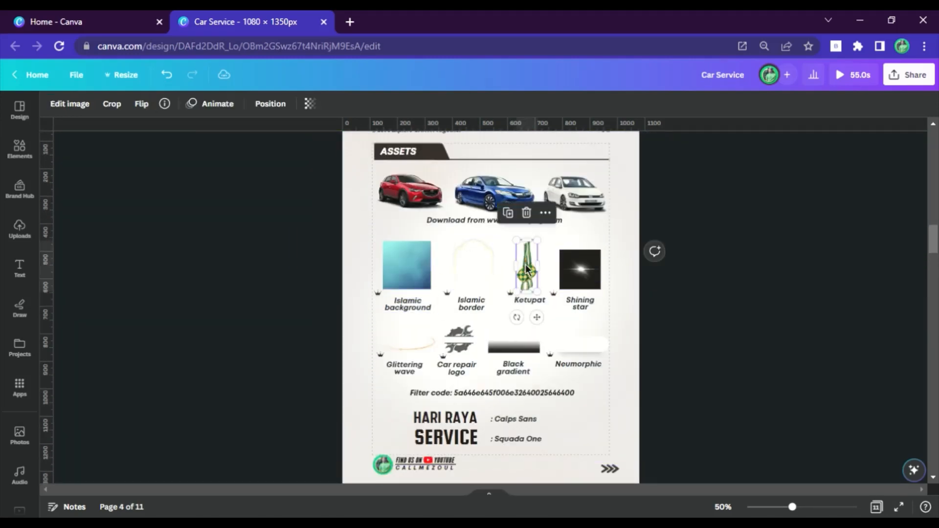
scroll(527, 279, "down", 5)
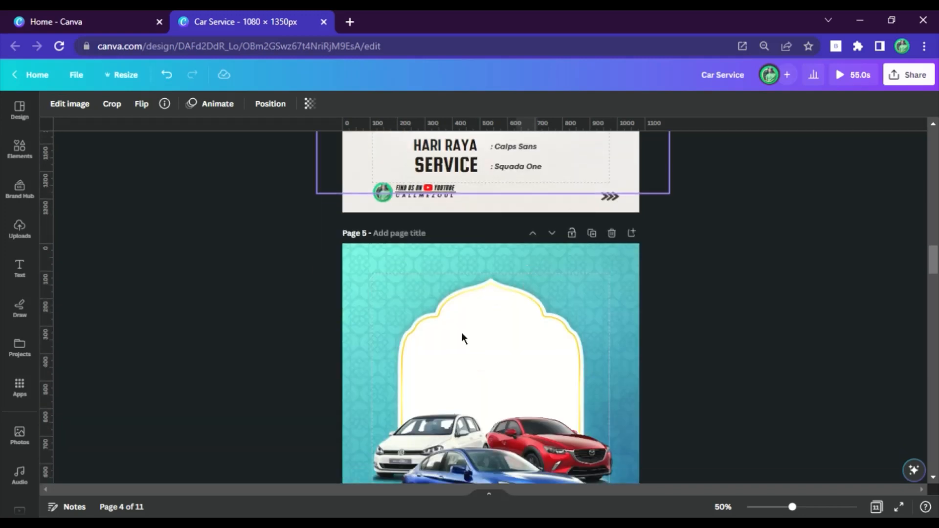
left_click(391, 293)
key("ctrl+v")
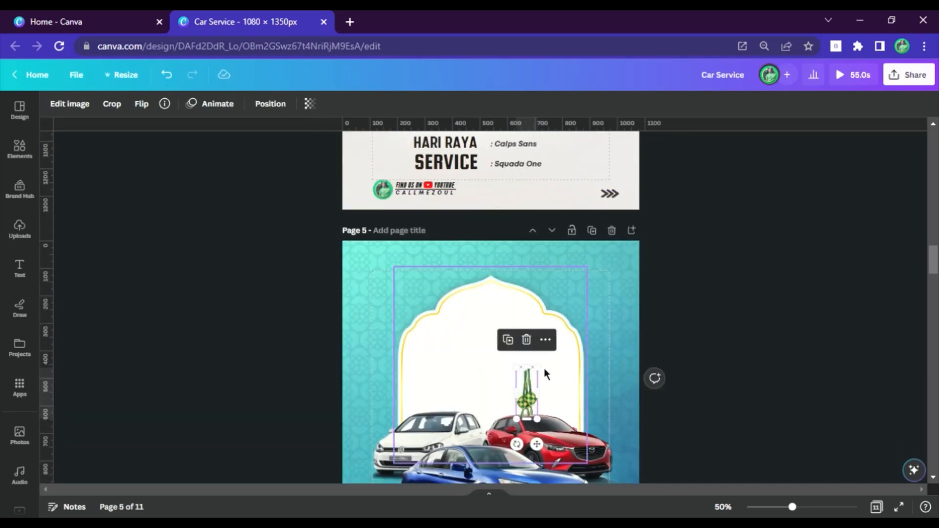
Enlarge the ketupat to about 263 × 649 and hang it from the page's upper edge, overlapping the border's left side
left_click_drag(538, 367, 624, 259)
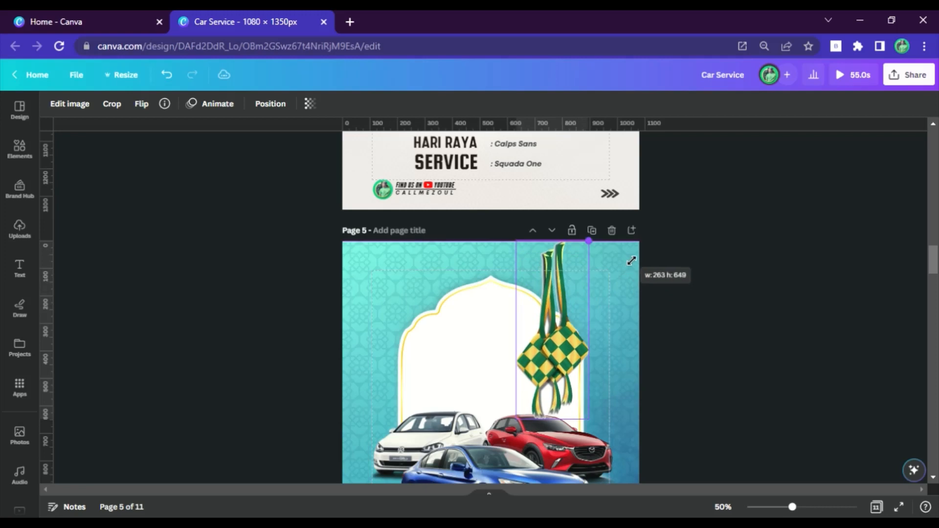
left_click_drag(553, 345, 409, 336)
left_click(676, 322)
scroll(670, 307, "down", 1)
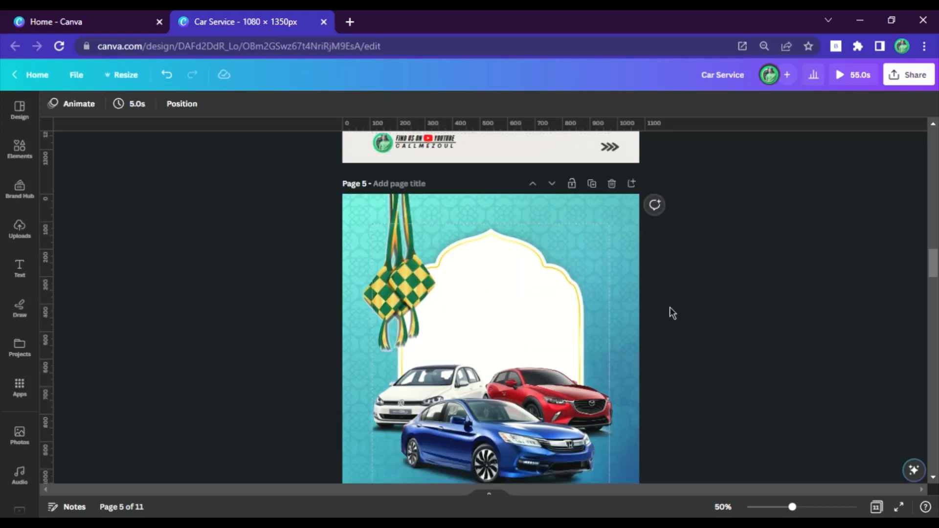
scroll(669, 306, "down", 3)
Copy the neumorphic shape and car repair logo from the assets sheet, paste them onto page 5 and move them near its upper edge
scroll(669, 306, "up", 10)
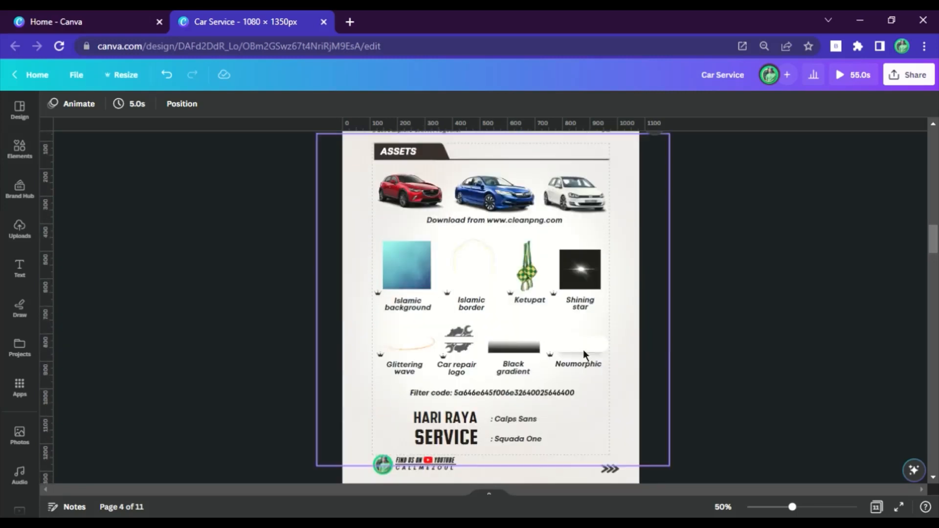
left_click(583, 346)
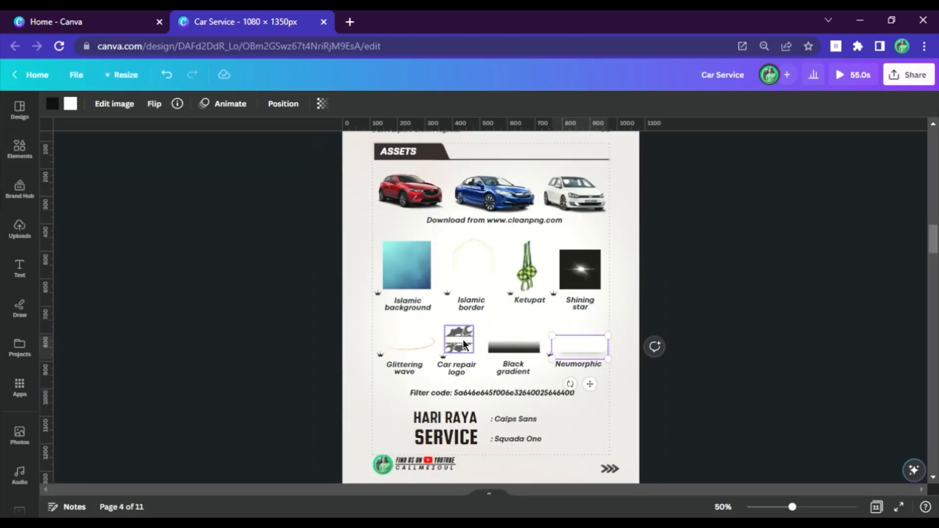
left_click(464, 344, "shift")
left_click(514, 334, "shift")
scroll(515, 327, "down", 5)
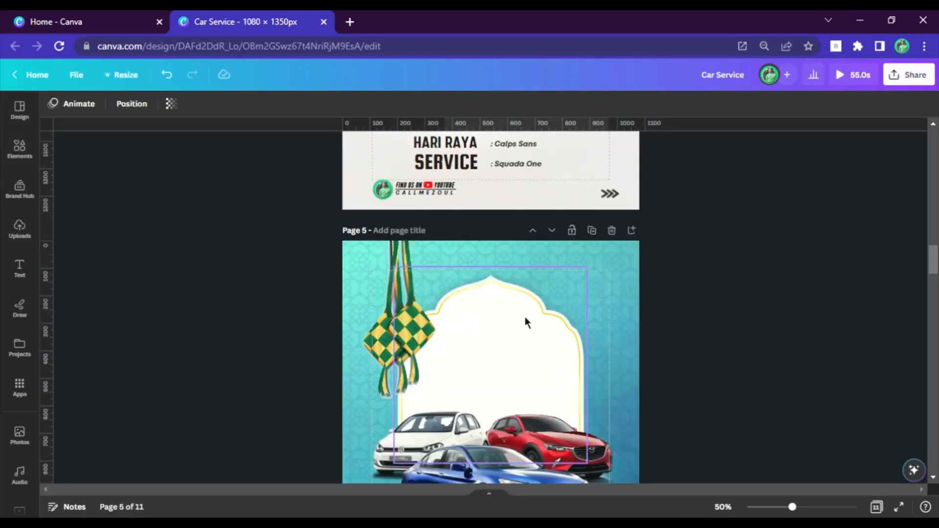
left_click(526, 320)
key("ctrl+v")
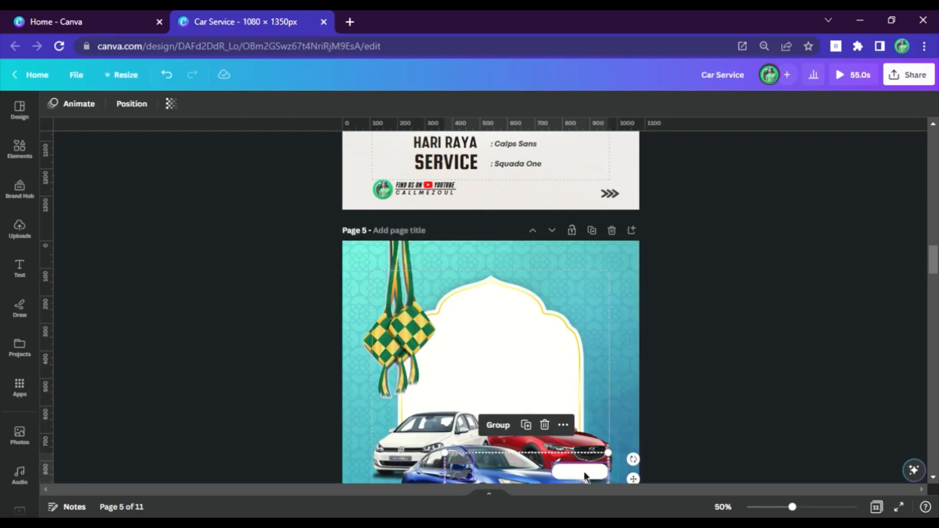
left_click_drag(595, 477, 576, 292)
left_click(733, 319)
Rotate the neumorphic shape to vertical, enlarge it and hang it from the upper-right edge of page 5 as a round-ended tab
left_click(580, 289)
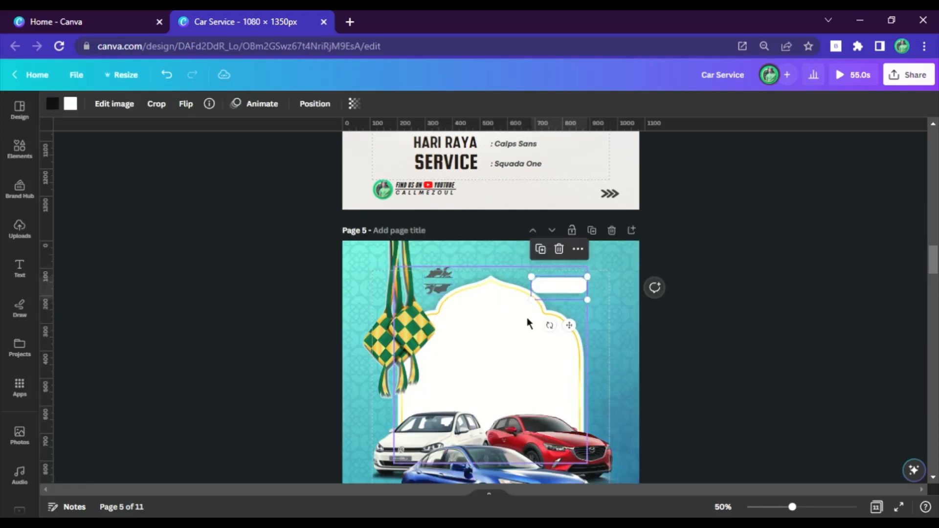
left_click_drag(617, 345, 646, 308)
left_click_drag(571, 260, 729, 184)
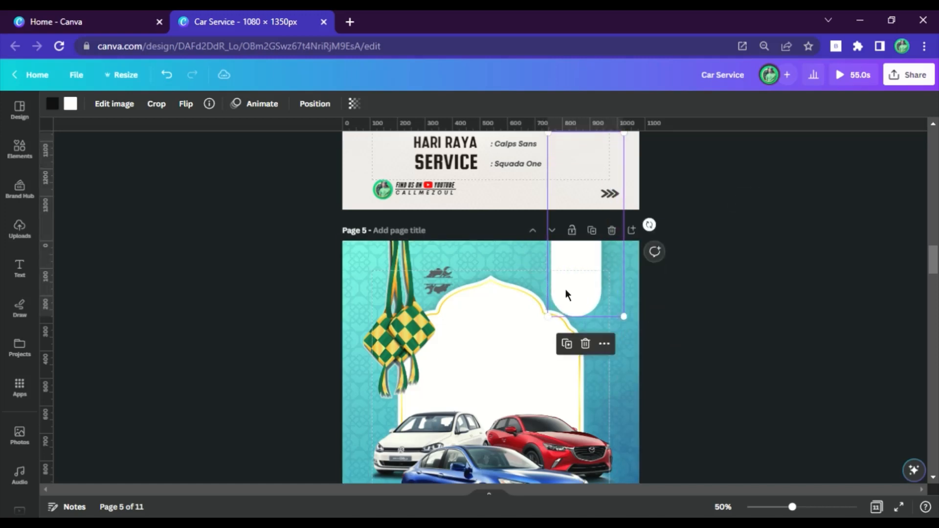
left_click_drag(565, 293, 597, 287)
Move the car repair logo onto the white neumorphic tab, enlarge it slightly and centre it there
left_click(438, 277)
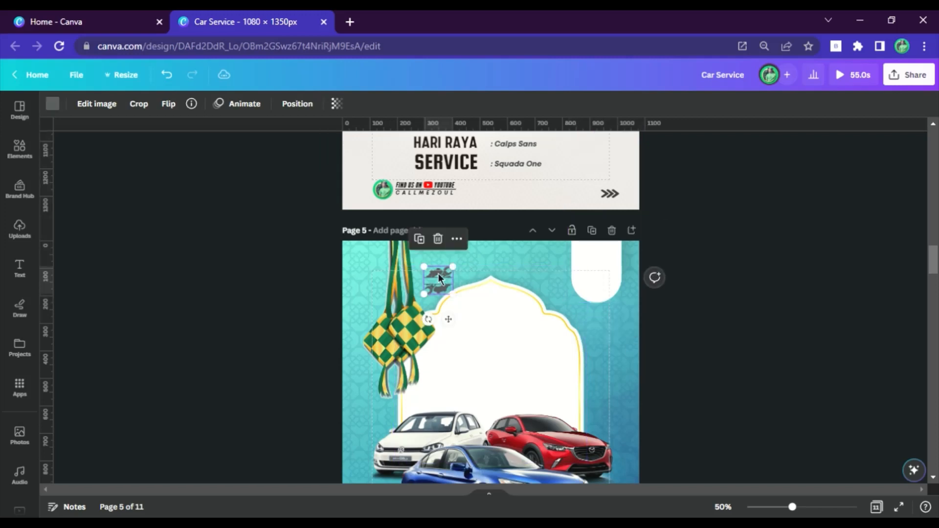
left_click_drag(439, 274, 601, 264)
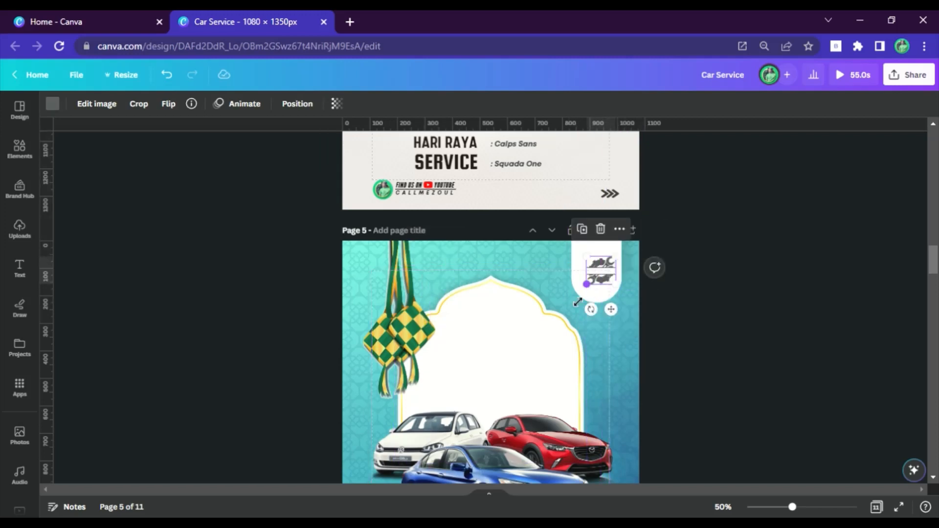
left_click_drag(578, 302, 611, 291)
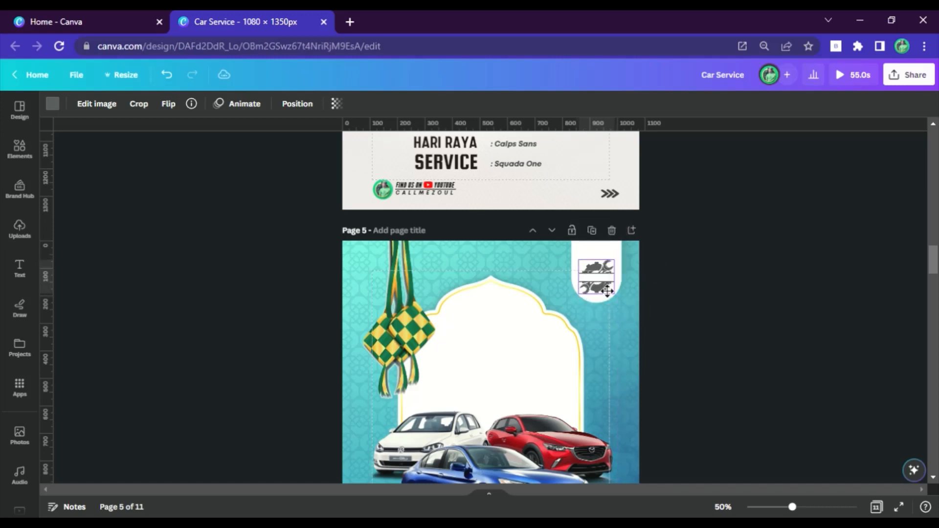
left_click(704, 286)
scroll(701, 280, "down", 2)
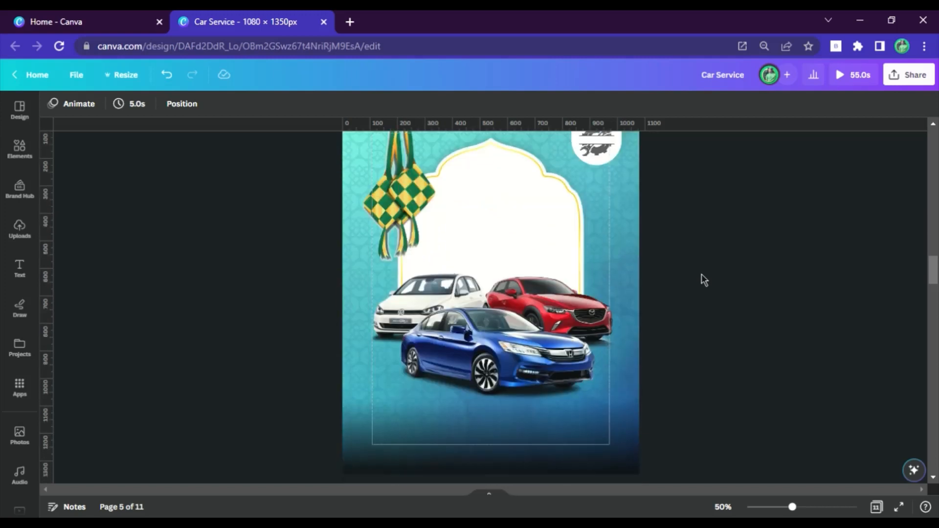
scroll(701, 279, "up", 2)
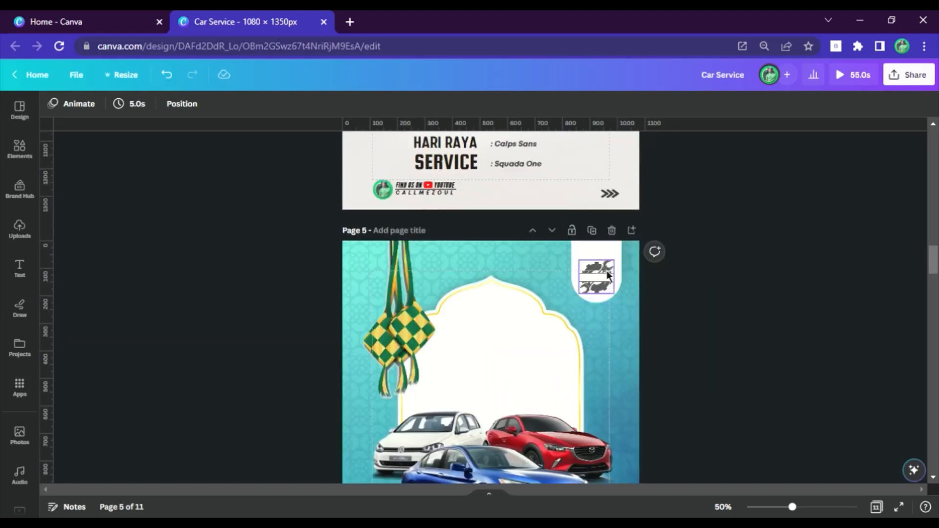
Shrink the neumorphic tab and car repair logo together, keeping them at the upper-right edge of page 5
left_click(608, 274)
left_click(614, 251, "shift")
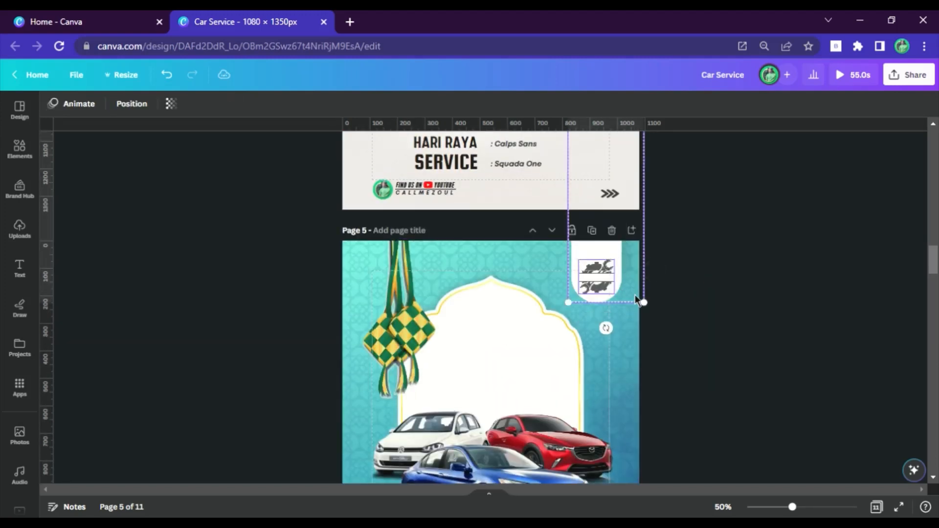
left_click_drag(645, 305, 603, 292)
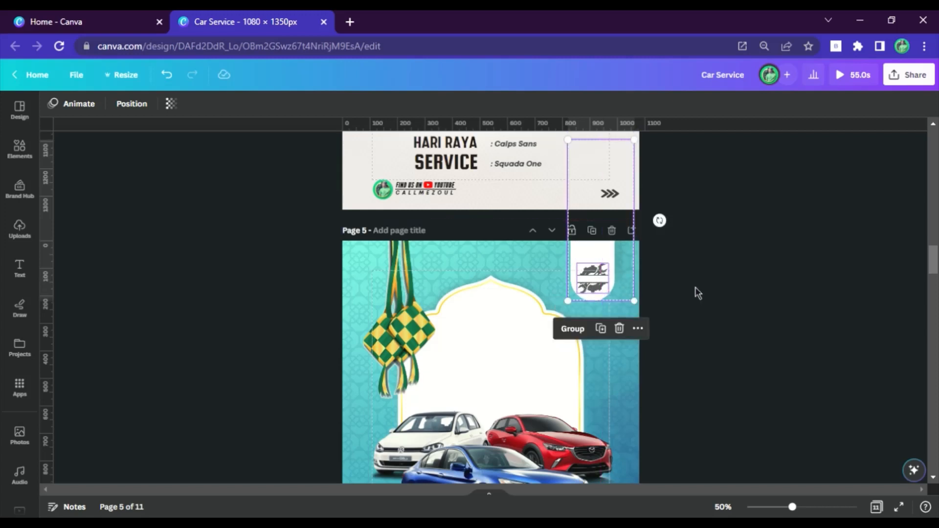
left_click(671, 288)
scroll(659, 289, "down", 3)
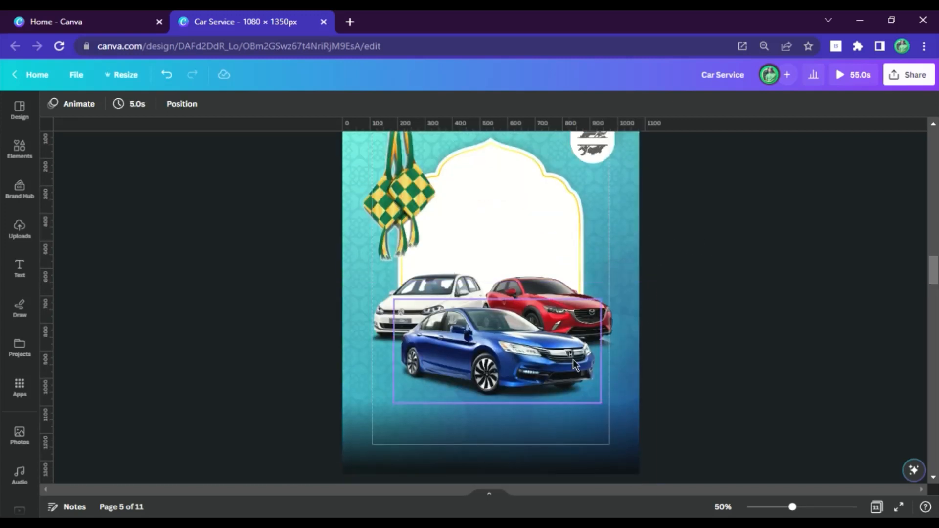
scroll(574, 359, "up", 10)
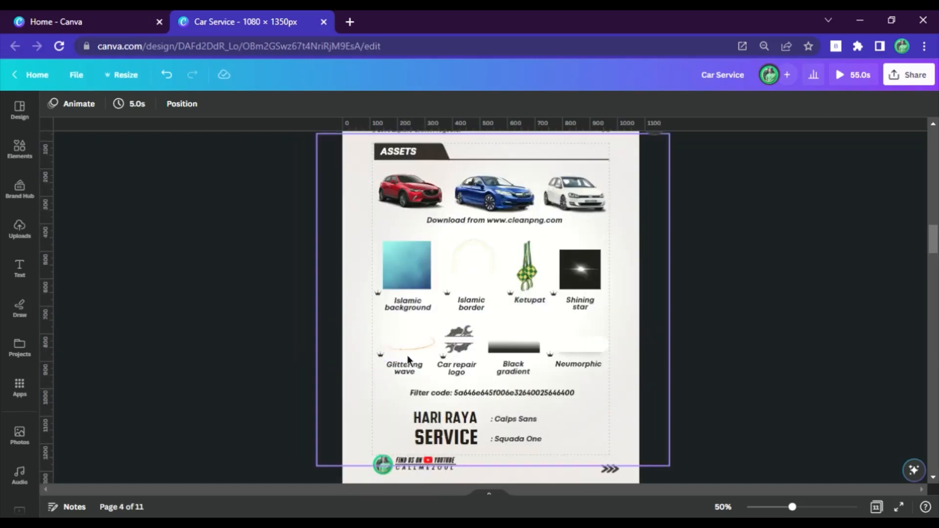
Copy the promotion heading, divider line, date and the oil change, free gift and point check offers from page 3 onto page 5
scroll(504, 337, "up", 4)
scroll(503, 336, "up", 5)
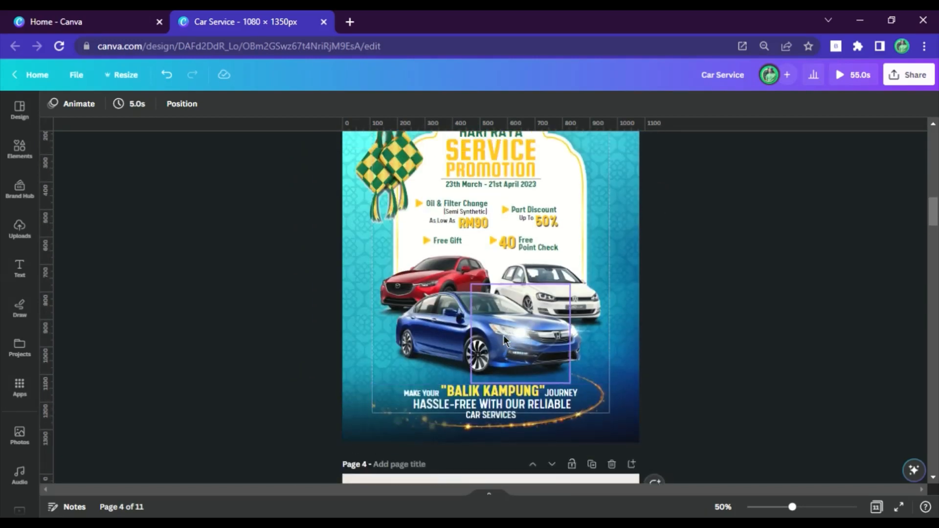
left_click(500, 250)
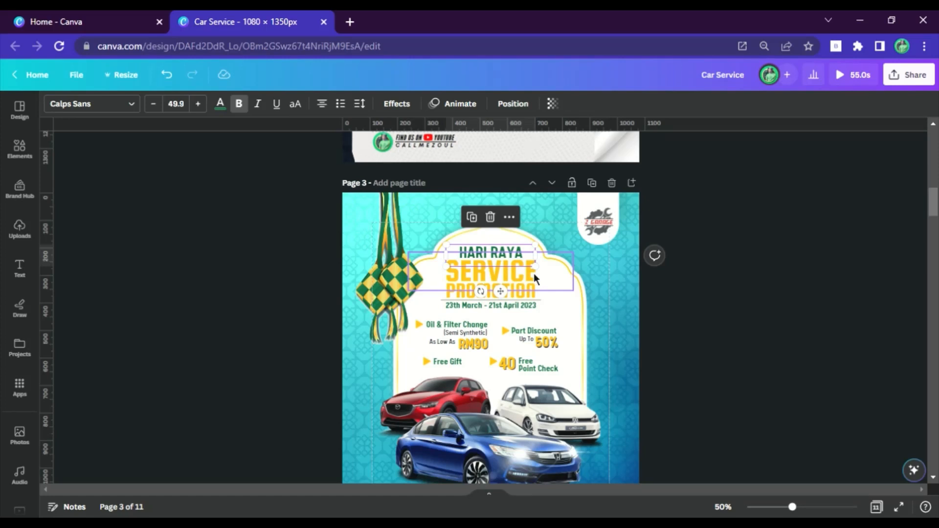
left_click(534, 274)
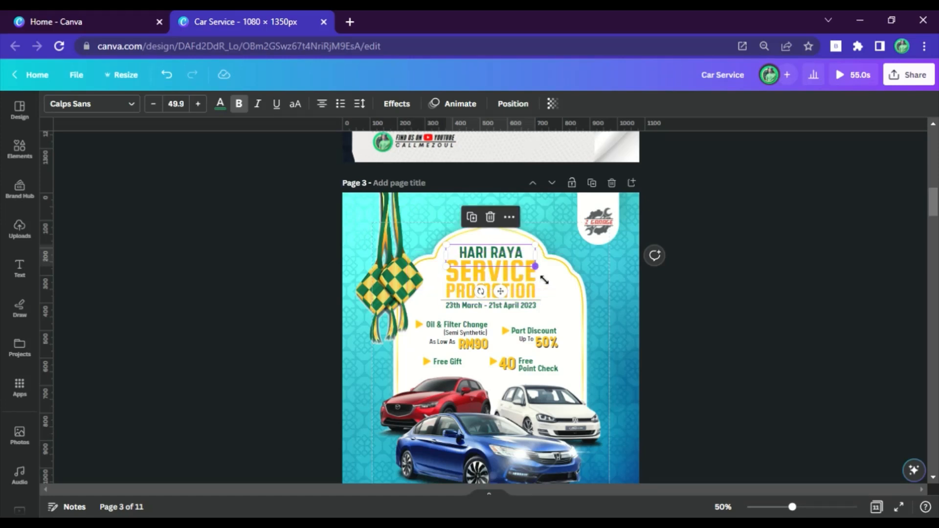
left_click(523, 251, "shift")
left_click(525, 297, "shift")
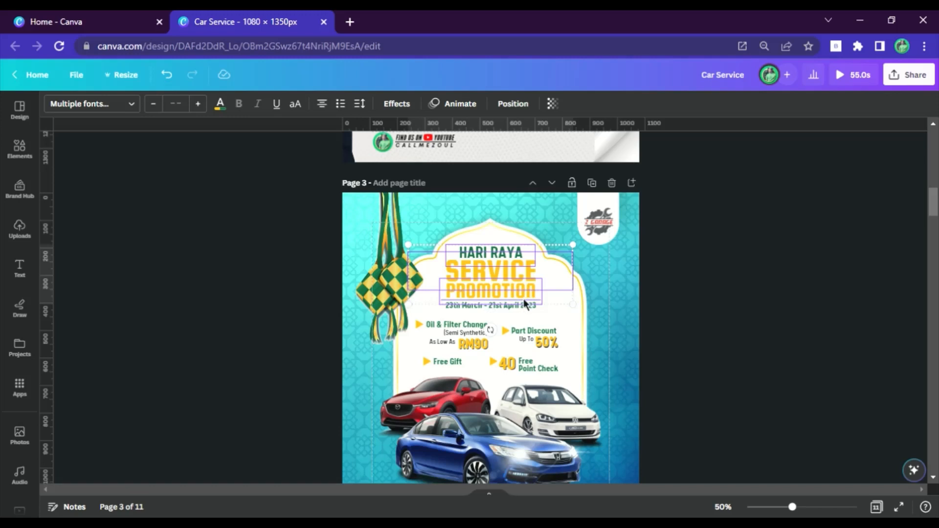
left_click(524, 303, "shift")
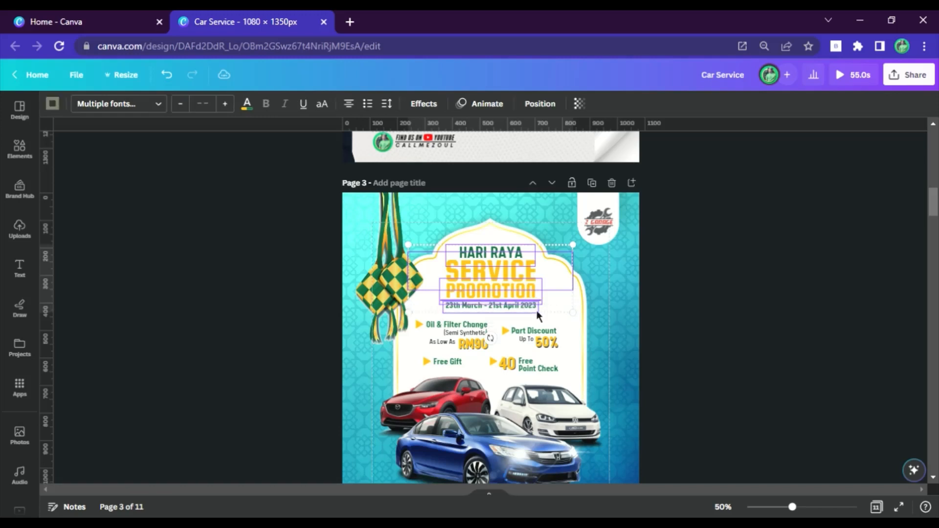
left_click(427, 329, "shift")
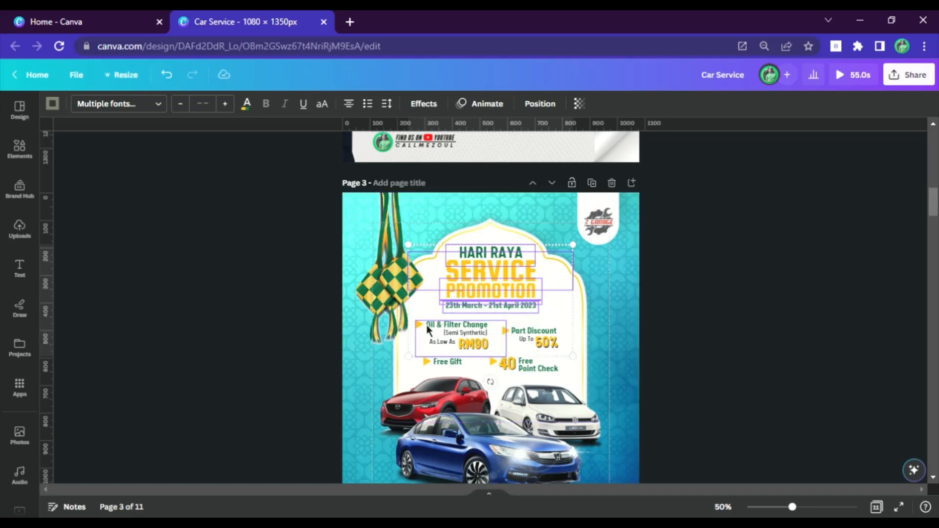
left_click(441, 364, "shift")
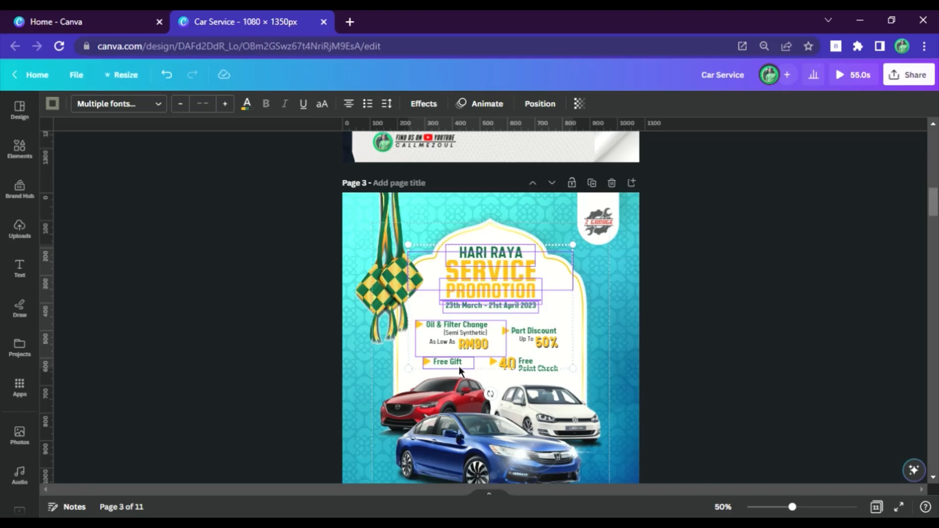
left_click(521, 371, "shift")
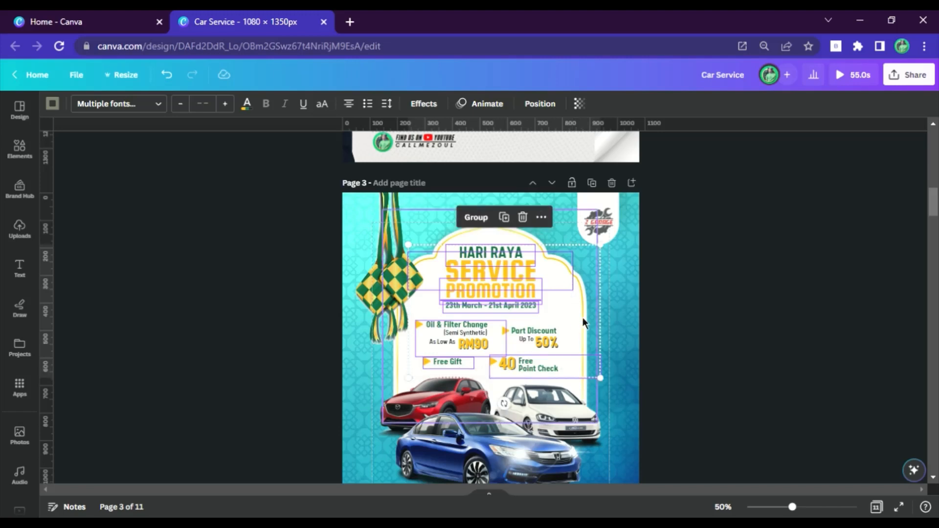
scroll(548, 304, "down", 15)
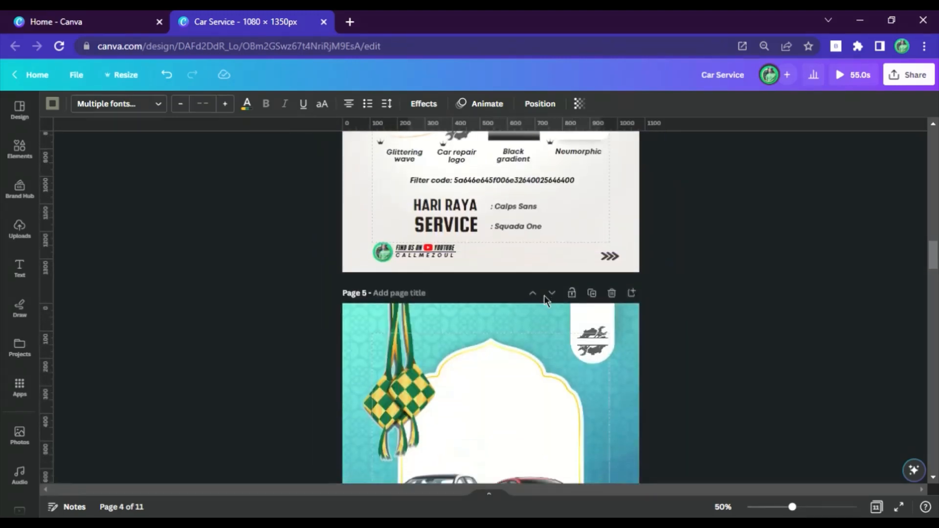
left_click(501, 271)
key("ctrl+v")
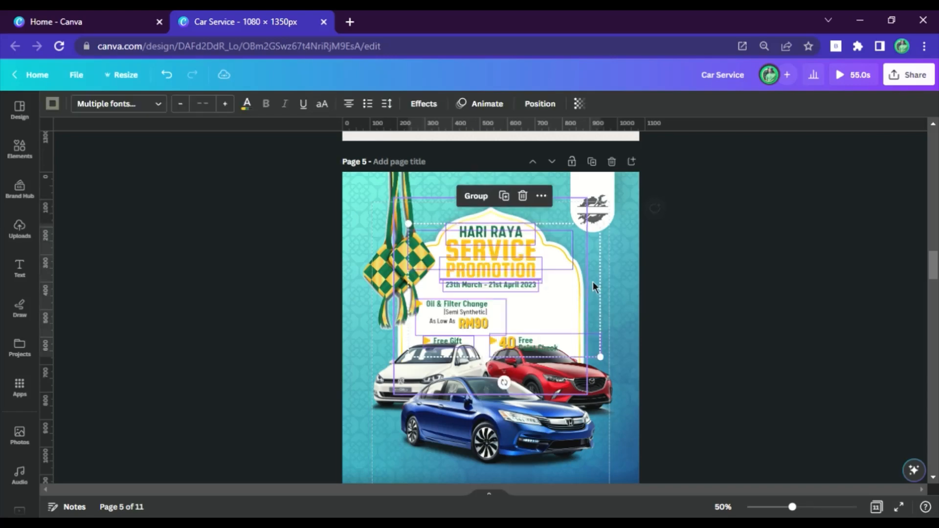
left_click(634, 316)
Copy the Part Discount 50% text group from page 3 and paste it onto page 5 beside the oil change offer
scroll(542, 263, "up", 10)
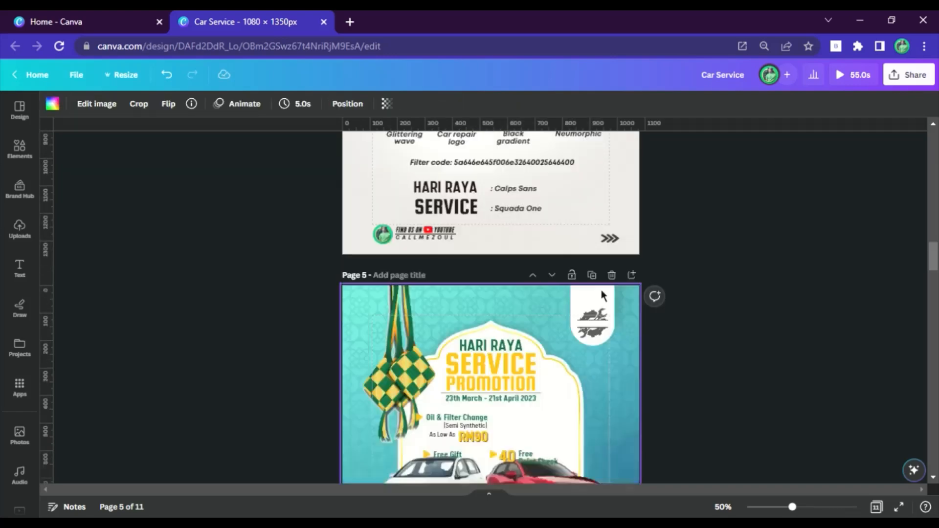
scroll(550, 167, "up", 3)
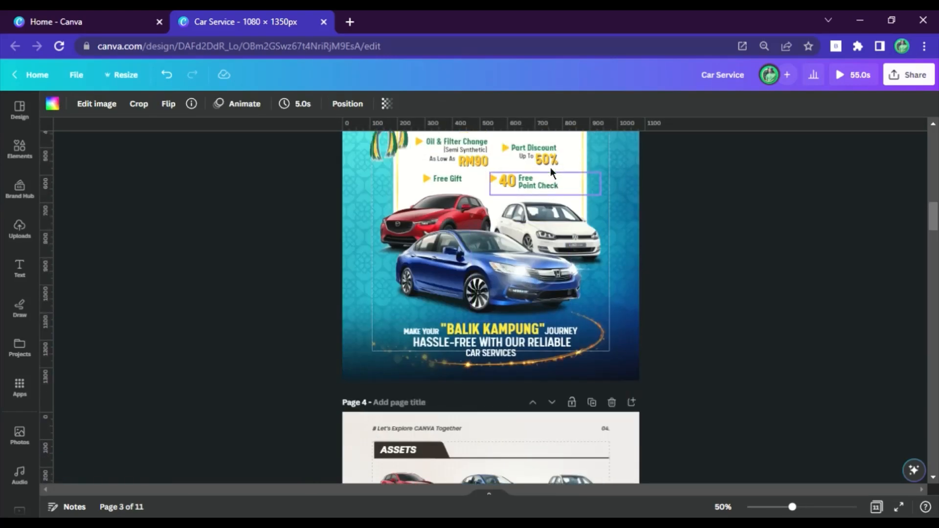
left_click(548, 206)
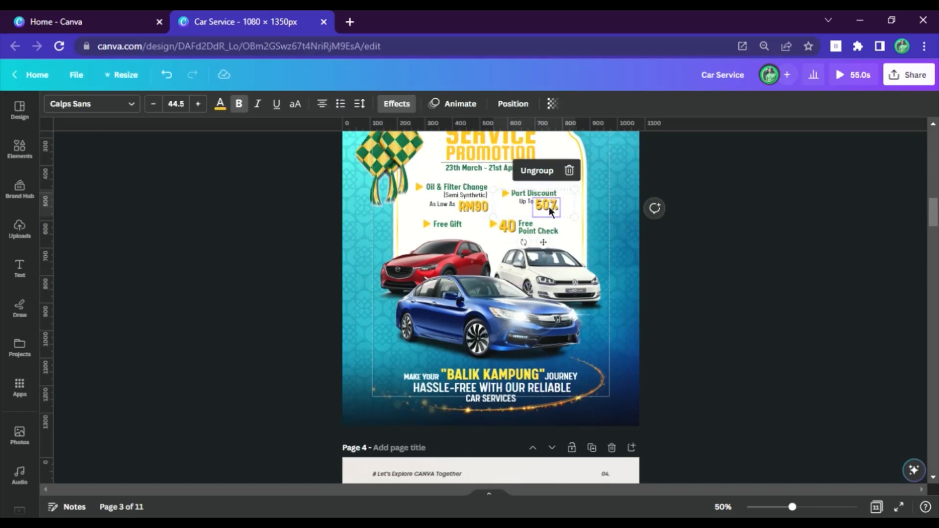
scroll(550, 210, "down", 10)
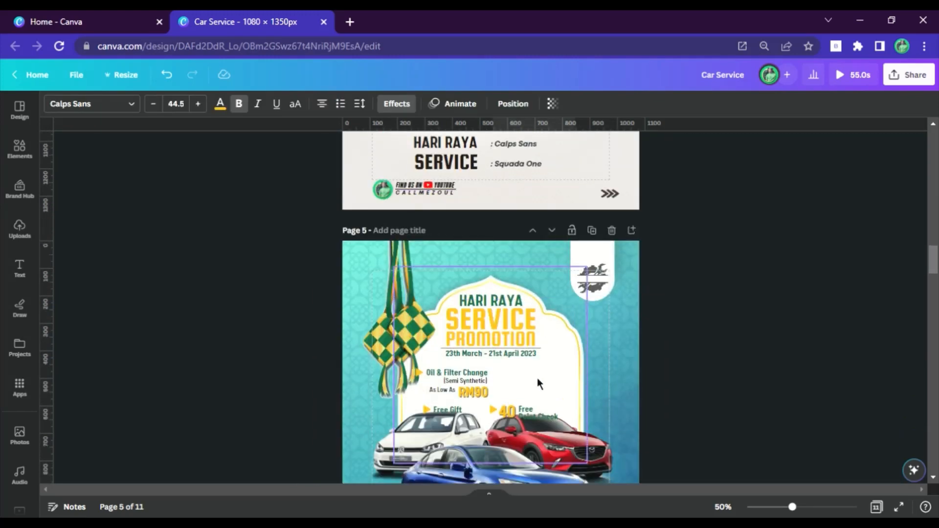
left_click(538, 378)
key("ctrl+v")
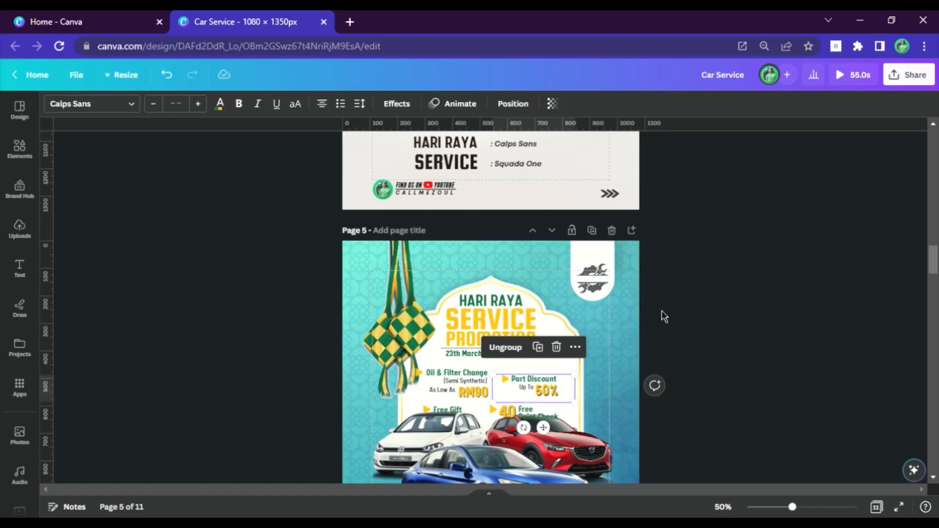
Move the white, red and blue cars on page 5 down together slightly, clear of the offer texts
scroll(675, 303, "down", 3)
left_click(452, 311)
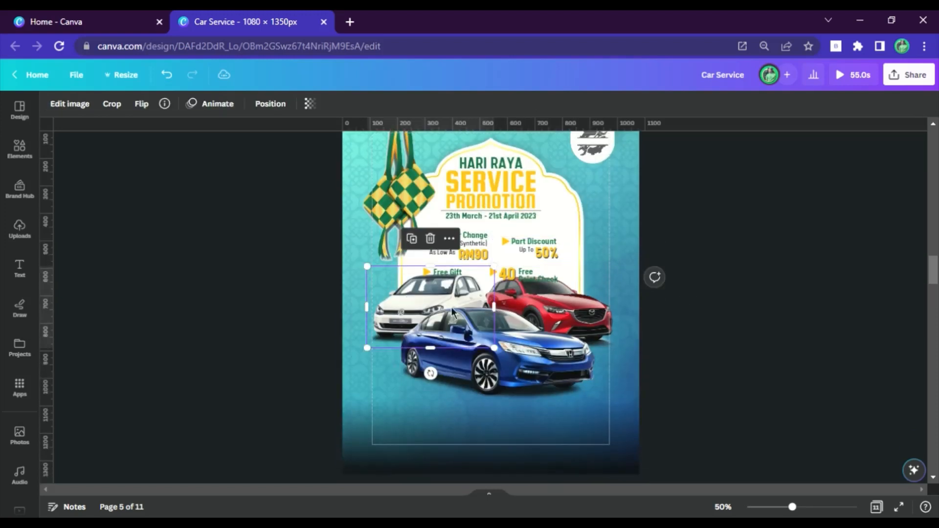
left_click(581, 298, "shift")
left_click(526, 360, "shift")
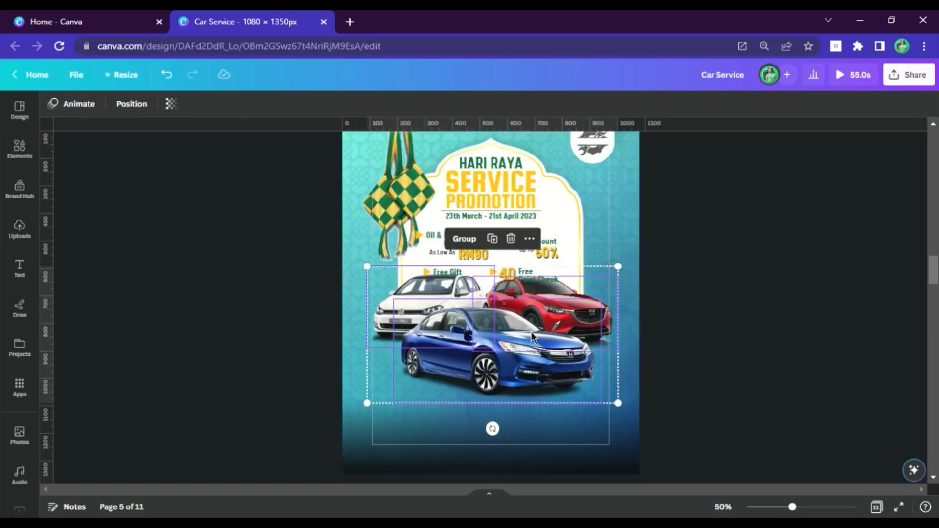
left_click_drag(532, 336, 543, 354)
left_click(712, 275)
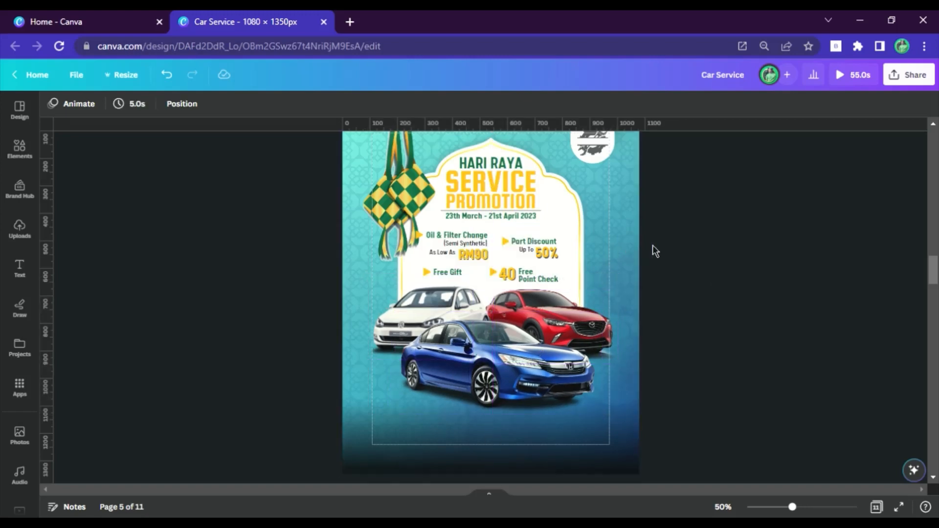
Copy the "Balik Kampung" slogan and the glittering wave from page 3 and paste them onto page 5 below the cars
scroll(611, 255, "up", 5)
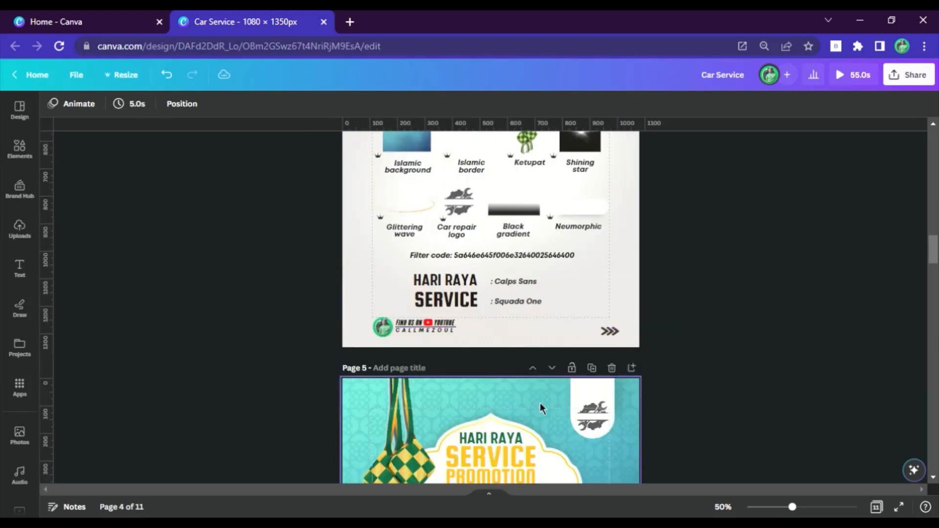
scroll(540, 403, "up", 10)
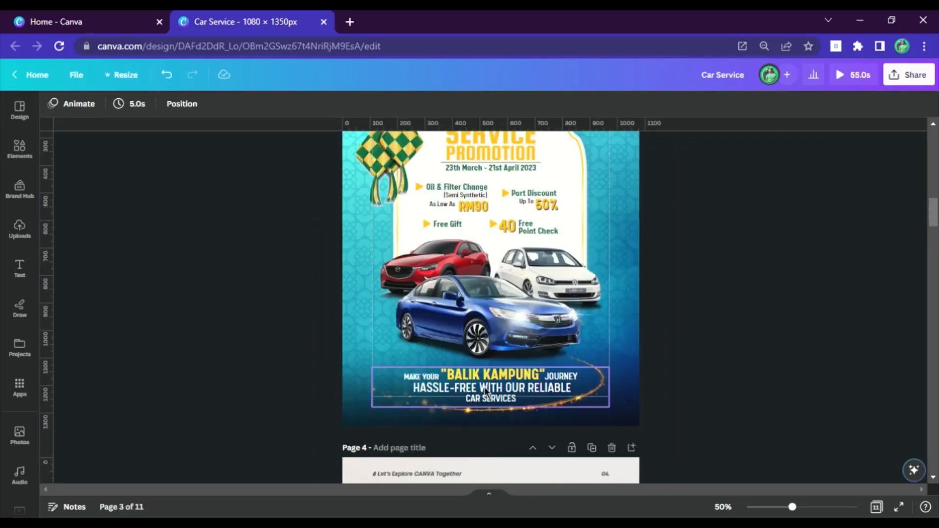
left_click(484, 386)
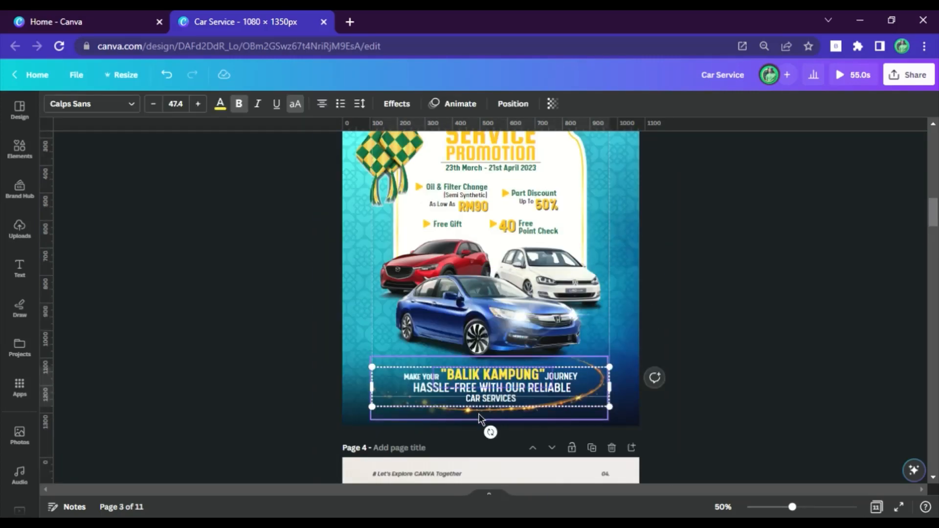
left_click(577, 323)
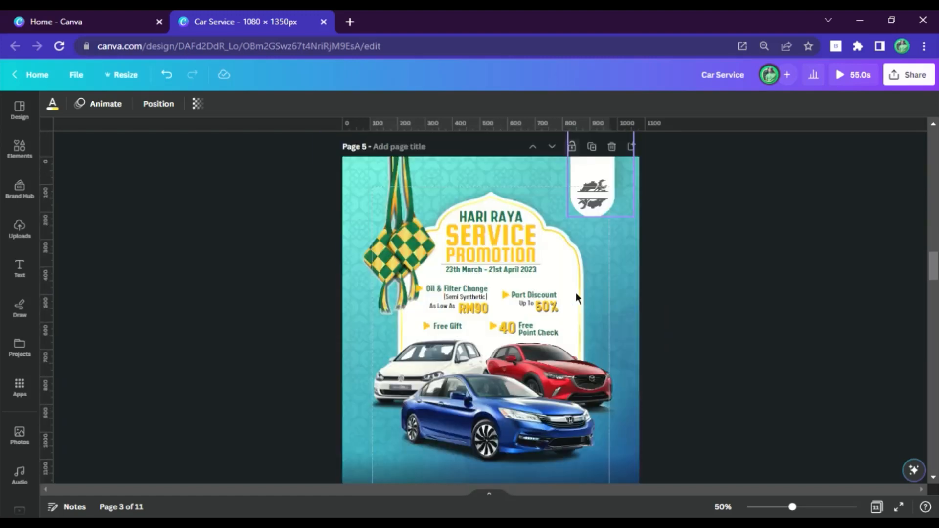
scroll(512, 346, "down", 3)
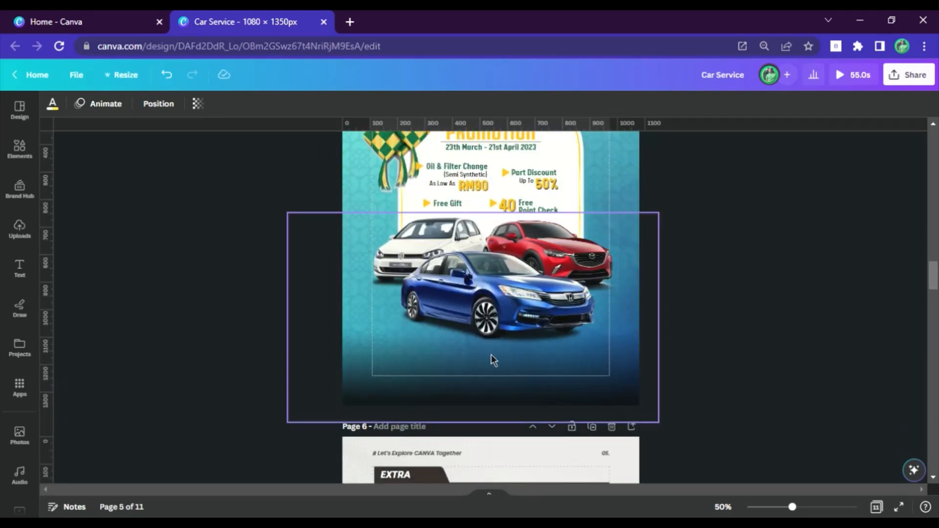
left_click(491, 355)
key("ctrl+z")
left_click(679, 273)
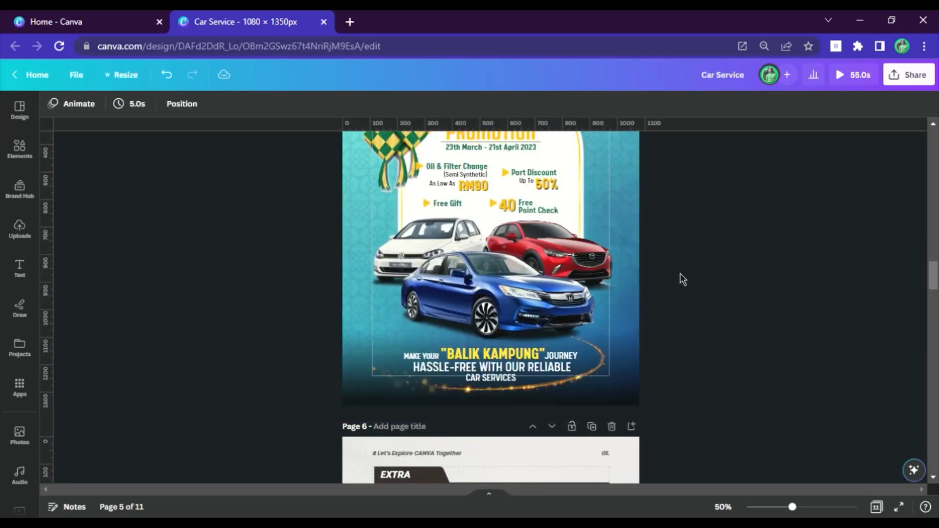
Copy the shining star from the assets sheet onto page 5, enlarge it and place it over the blue car's nearer headlight
scroll(570, 304, "up", 2)
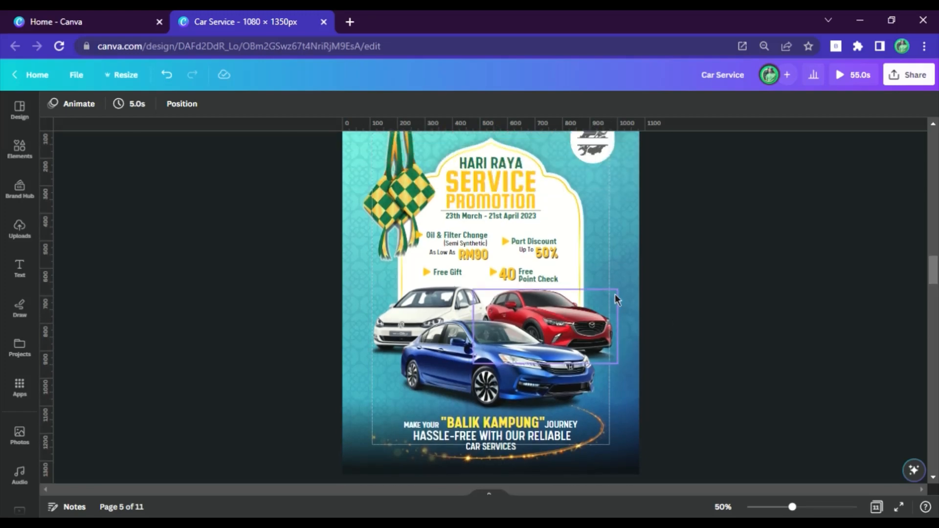
scroll(612, 289, "up", 10)
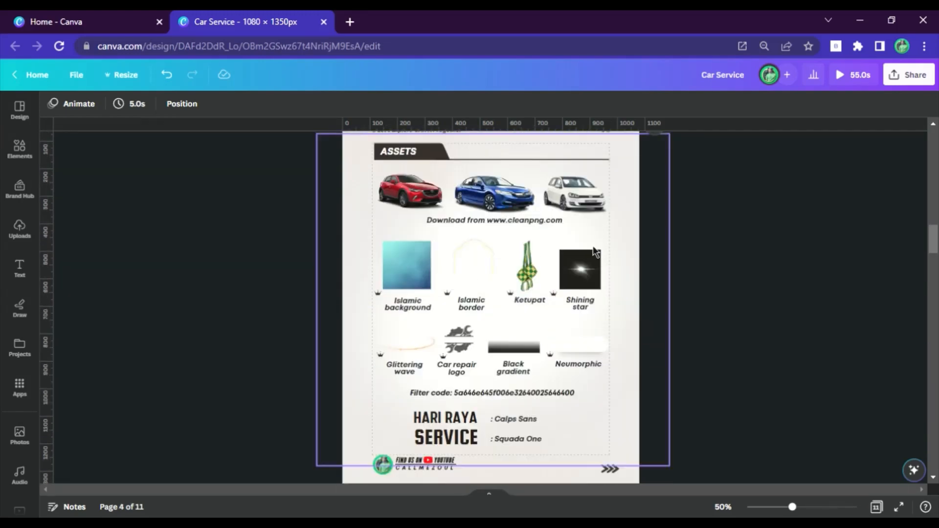
left_click(588, 280)
scroll(585, 277, "down", 8)
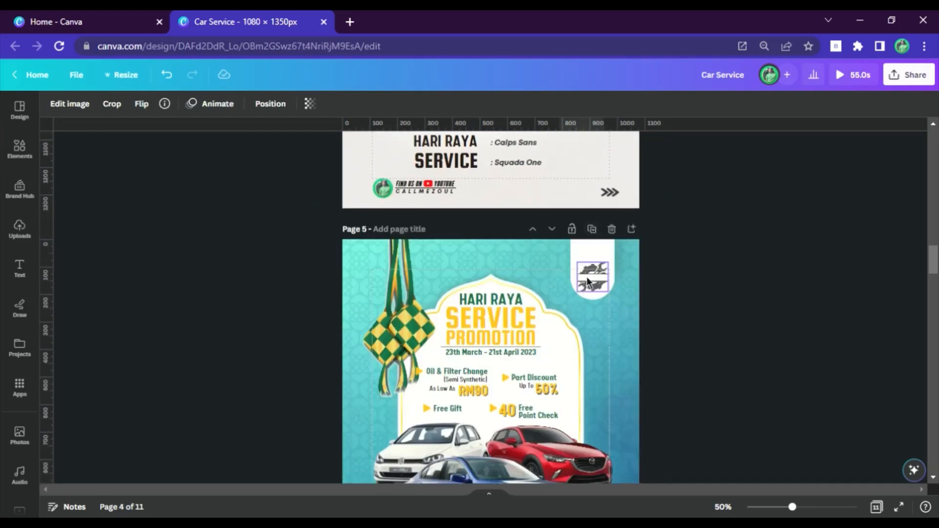
left_click(543, 304)
key("ctrl+v")
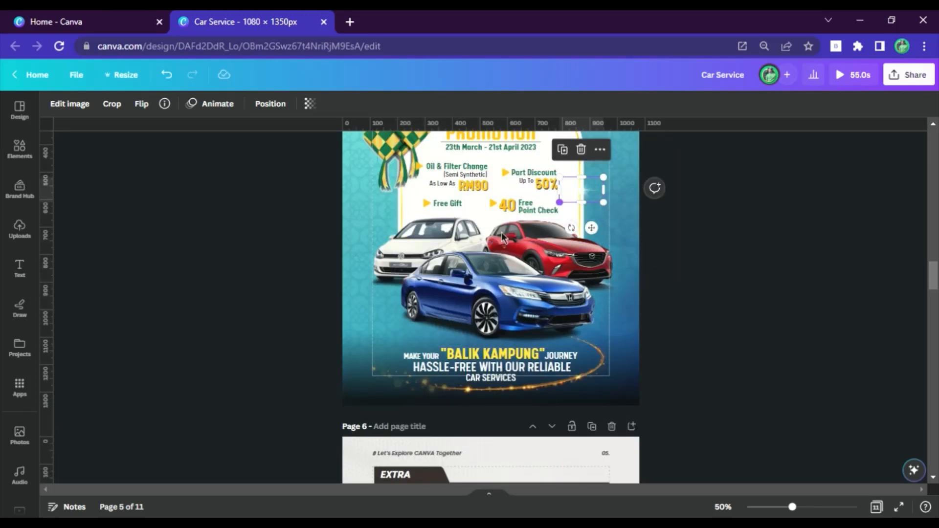
left_click_drag(581, 195, 538, 310)
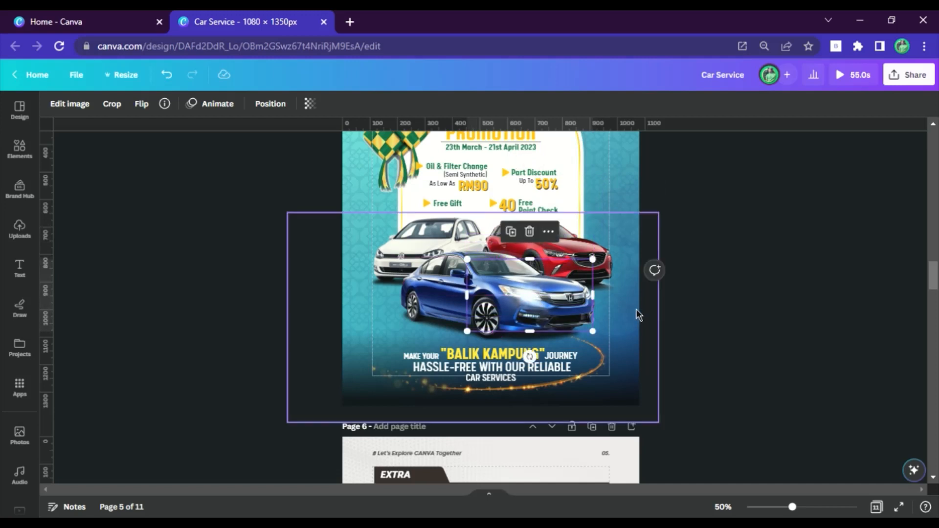
Duplicate the shining star, shrink the copy and place it over the blue car's other headlight
key("ctrl+d")
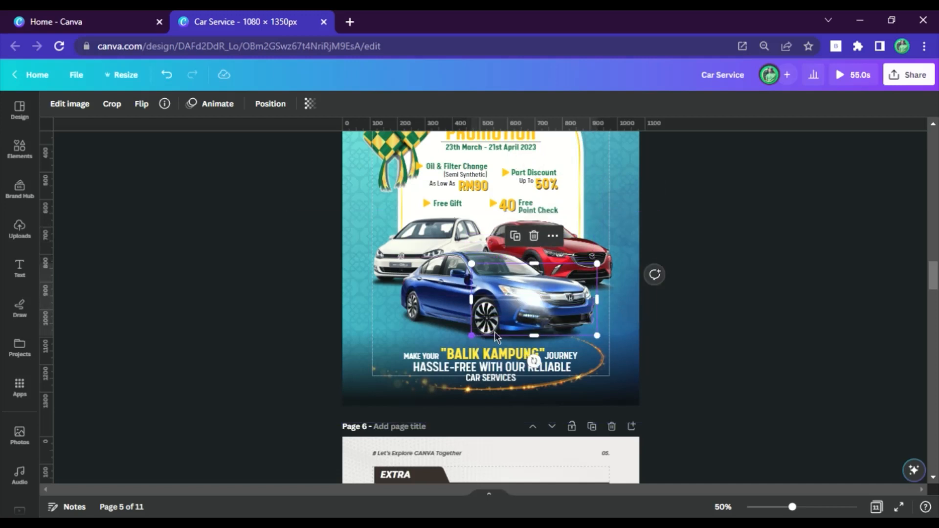
left_click_drag(471, 336, 534, 326)
left_click_drag(564, 287, 598, 301)
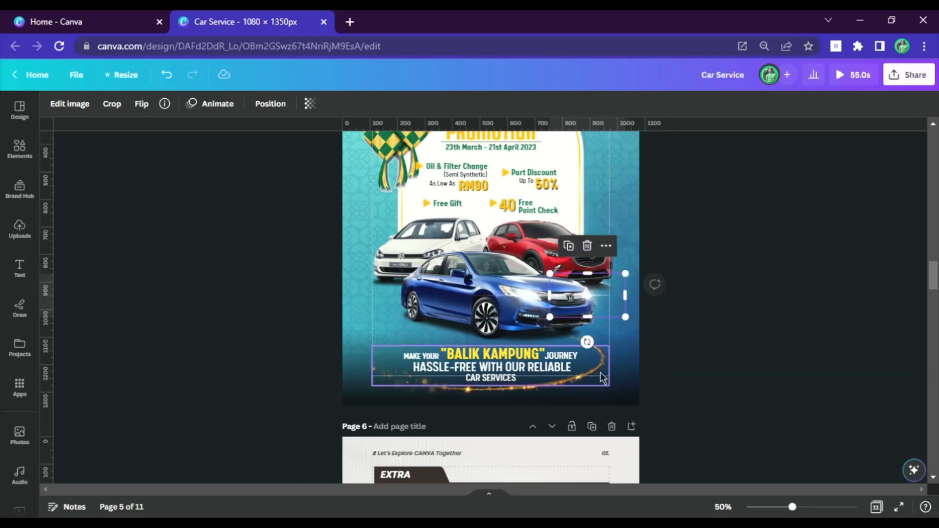
left_click(608, 348)
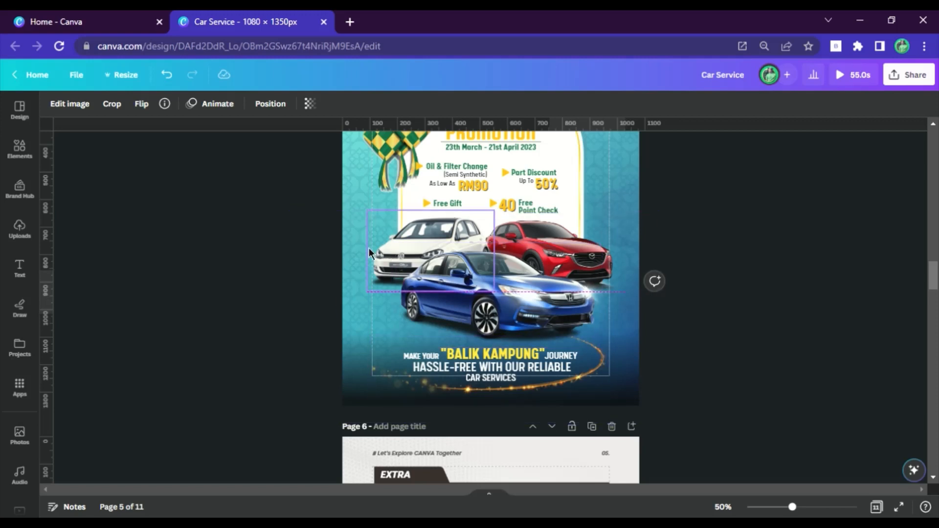
left_click(317, 271)
Zoom to 75% and examine the assembled poster on page 5 from the heading down to the slogan
left_click(723, 507)
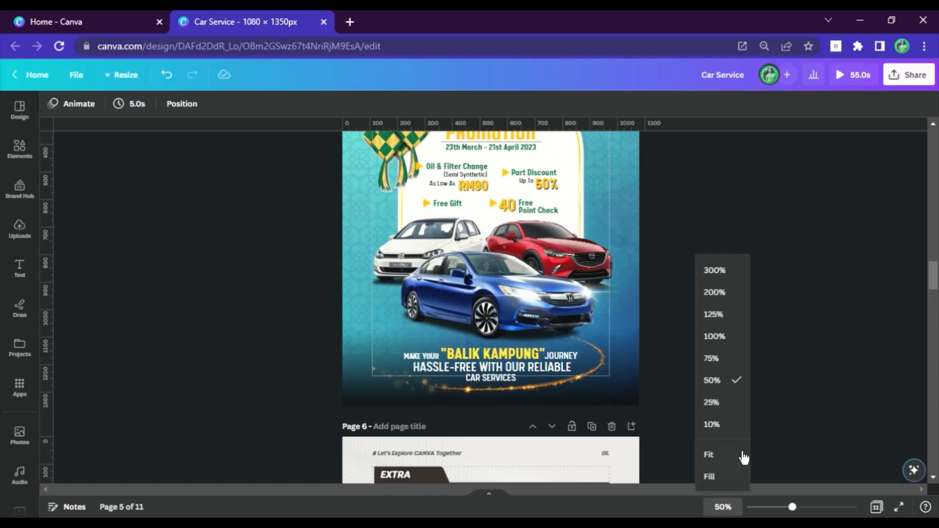
left_click(727, 355)
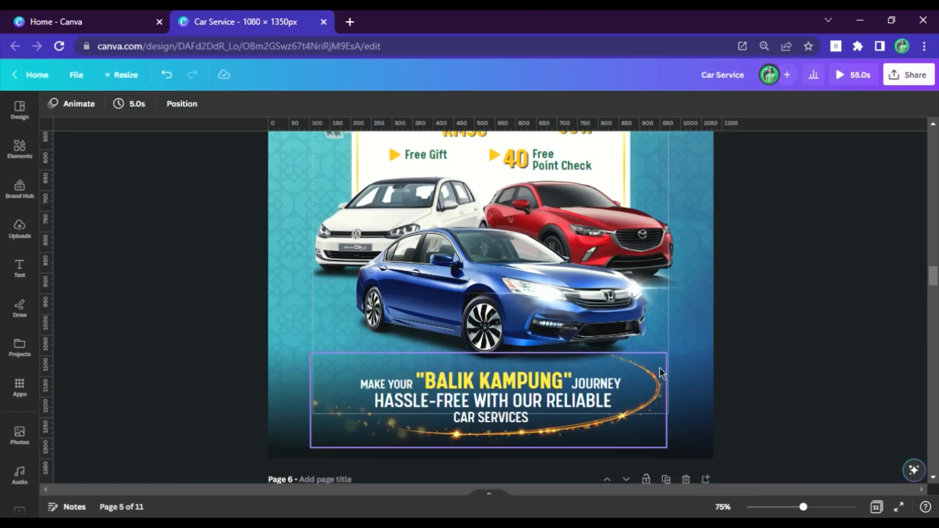
scroll(659, 367, "up", 4)
scroll(658, 348, "down", 1)
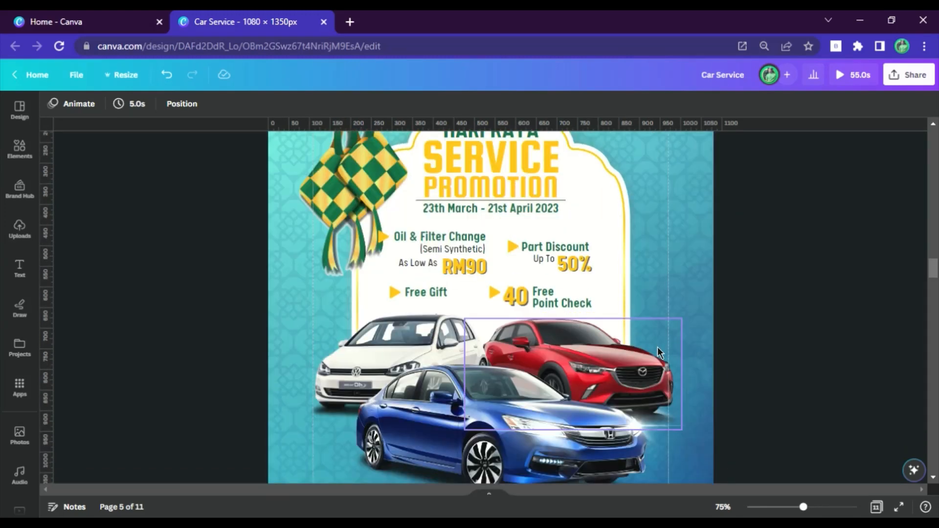
scroll(659, 351, "down", 1)
scroll(658, 351, "down", 2)
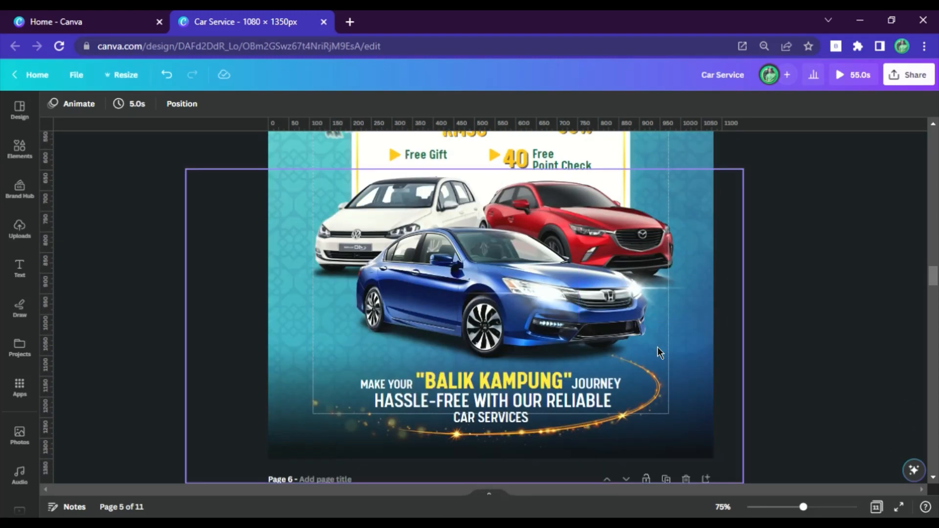
scroll(659, 351, "down", 1)
scroll(659, 351, "up", 1)
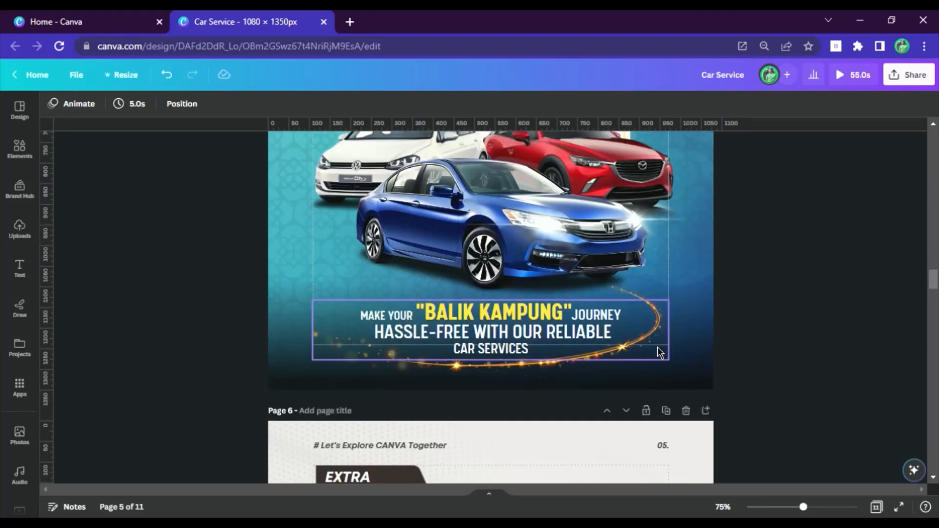
scroll(658, 352, "up", 3)
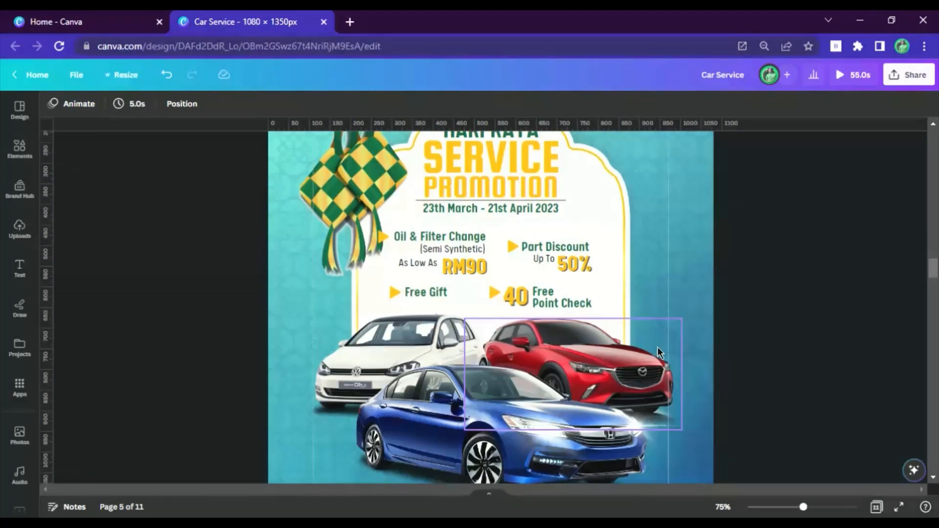
scroll(659, 351, "up", 1)
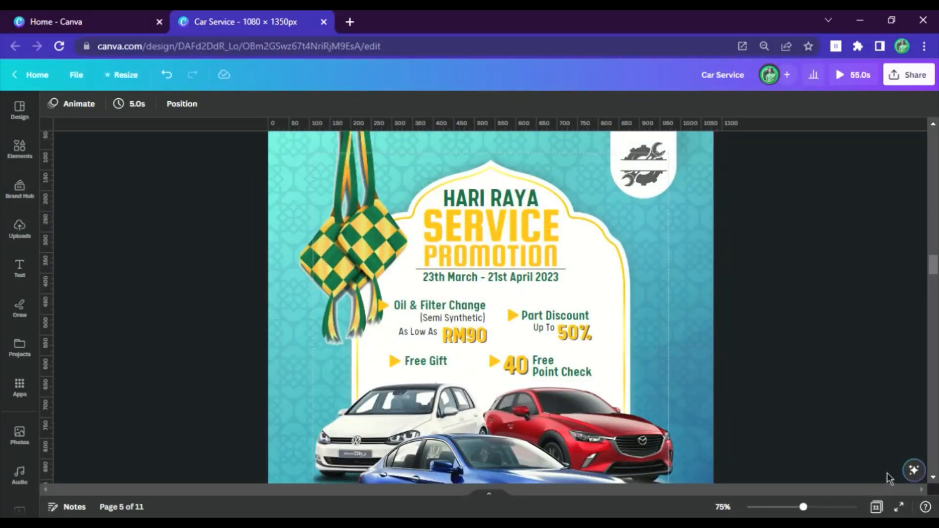